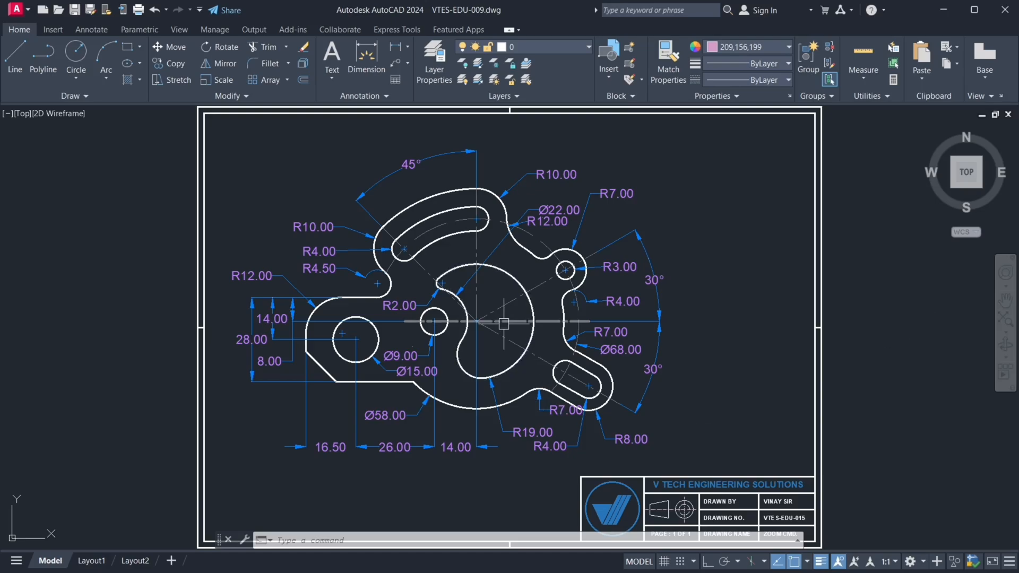
Step: Examine the whole drawing sheet by zooming out and back in several times around the plate
{"action": "mouse_move", "coordinate": [634, 341]}
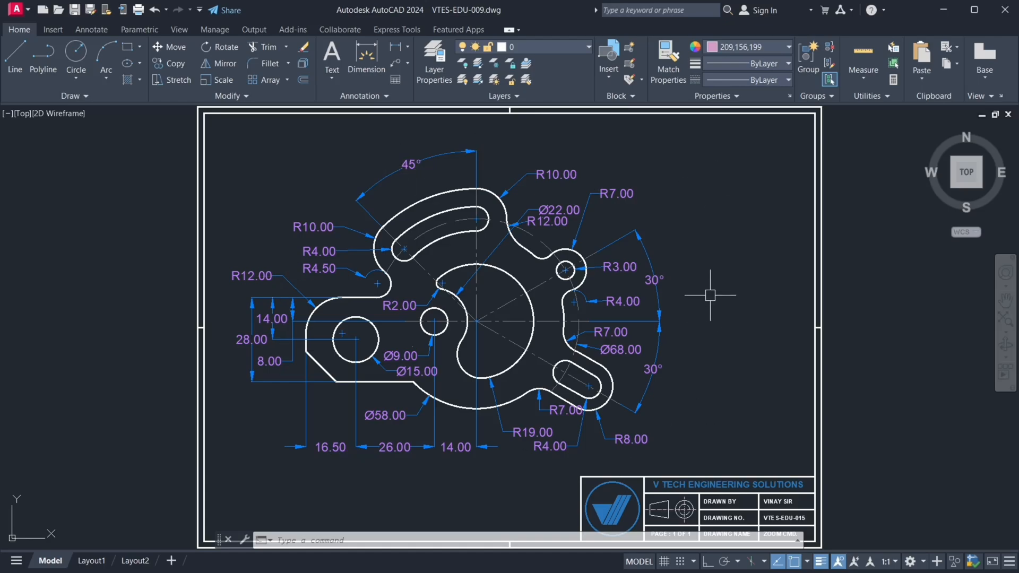
{"action": "scroll", "coordinate": [710, 295], "scroll_direction": "down", "scroll_amount": 2}
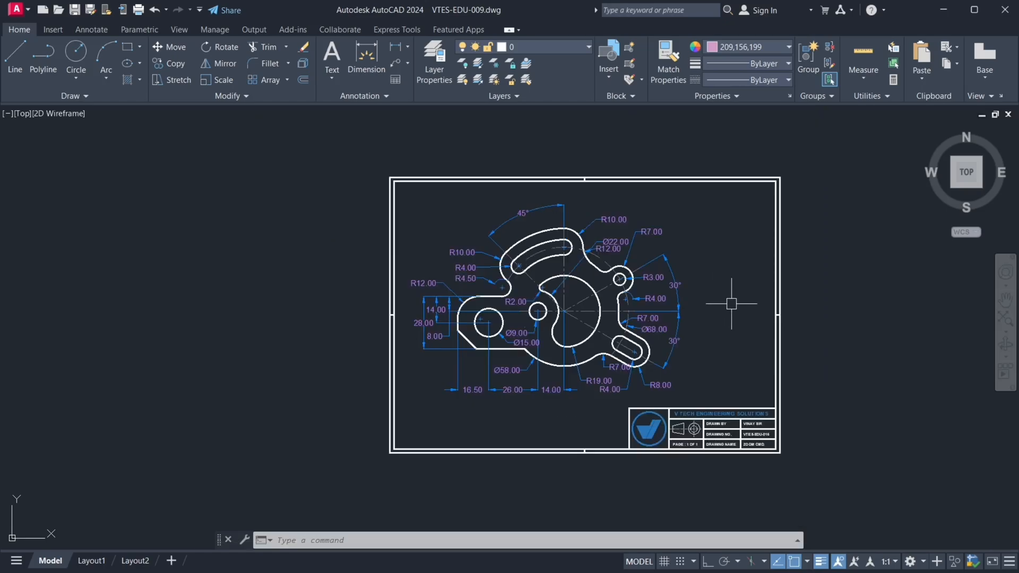
{"action": "scroll", "coordinate": [732, 304], "scroll_direction": "up", "scroll_amount": 4}
{"action": "scroll", "coordinate": [731, 304], "scroll_direction": "down", "scroll_amount": 5}
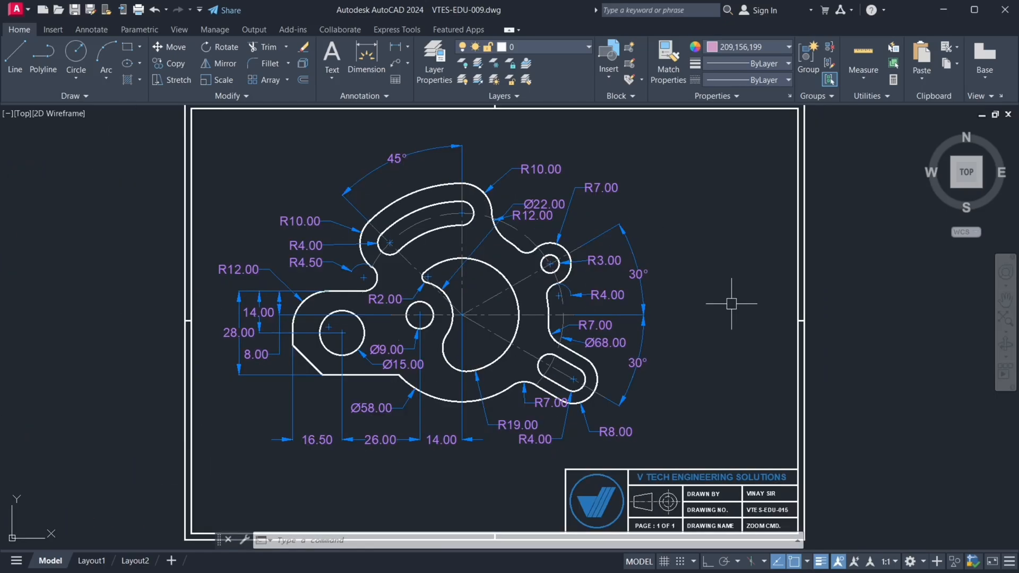
{"action": "scroll", "coordinate": [731, 304], "scroll_direction": "down", "scroll_amount": 2}
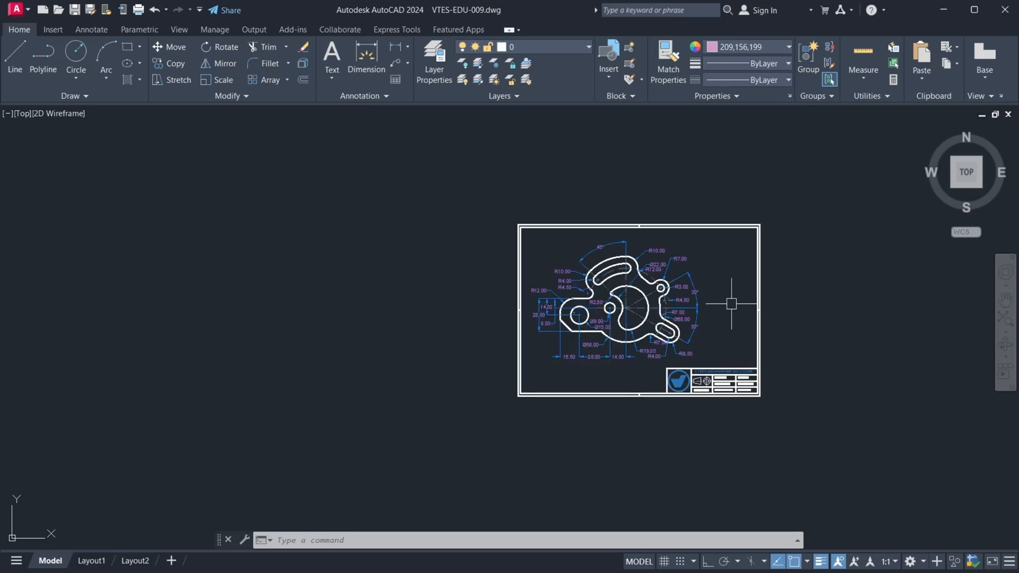
{"action": "scroll", "coordinate": [732, 304], "scroll_direction": "up", "scroll_amount": 2}
{"action": "scroll", "coordinate": [728, 300], "scroll_direction": "up", "scroll_amount": 2}
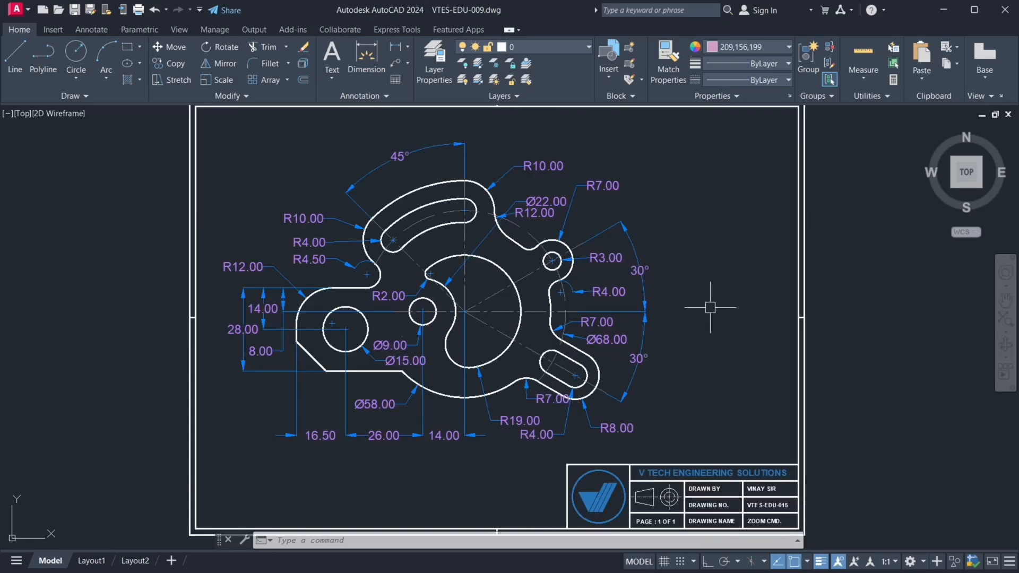
{"action": "scroll", "coordinate": [710, 307], "scroll_direction": "down", "scroll_amount": 4}
{"action": "scroll", "coordinate": [730, 307], "scroll_direction": "up", "scroll_amount": 4}
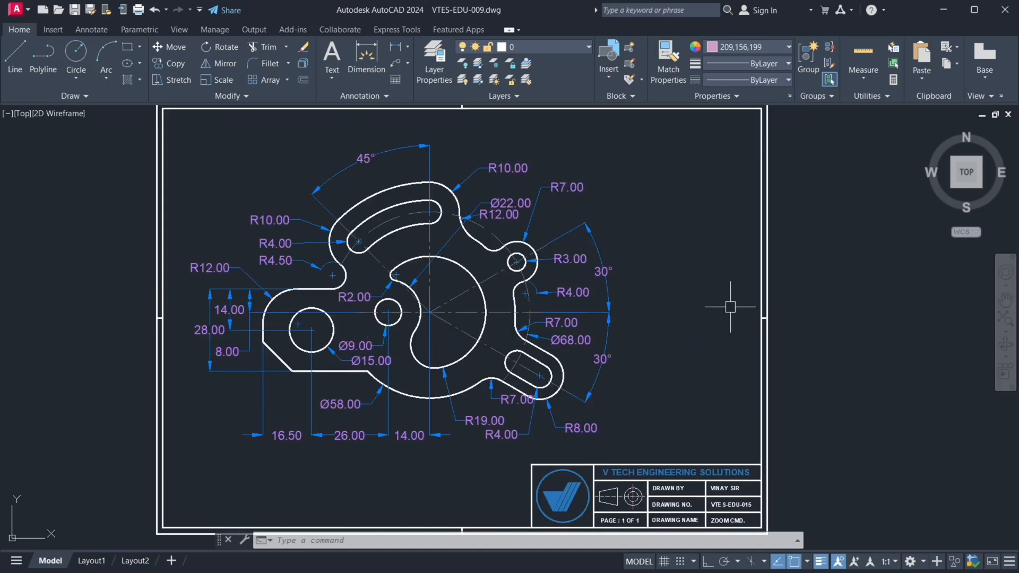
{"action": "middle_click_drag", "start_coordinate": [710, 303], "coordinate": [733, 300]}
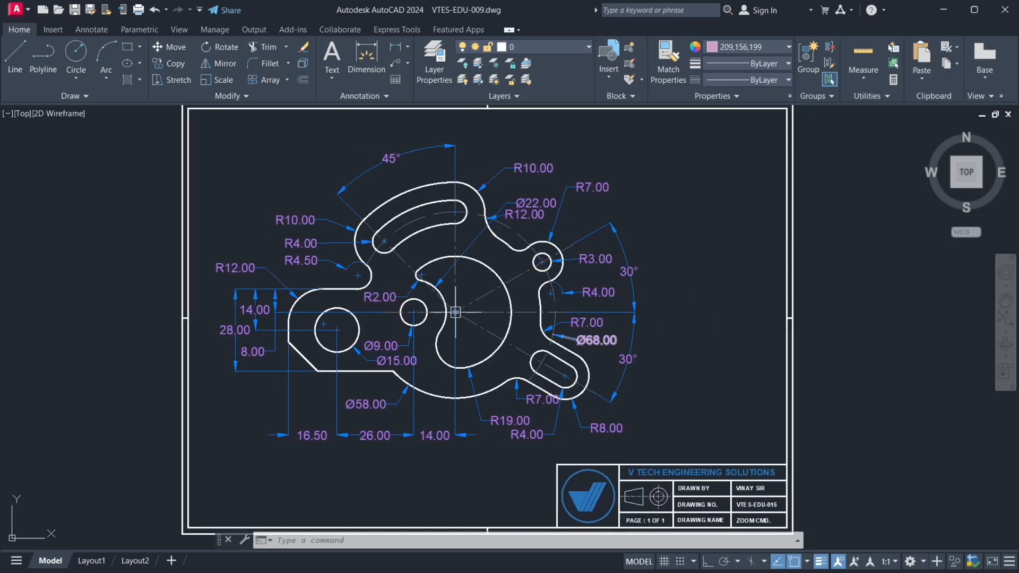
Step: Inspect the plate's common centre point and the R3.00 hole close up, returning to the full sheet after each
{"action": "scroll", "coordinate": [455, 312], "scroll_direction": "up", "scroll_amount": 6}
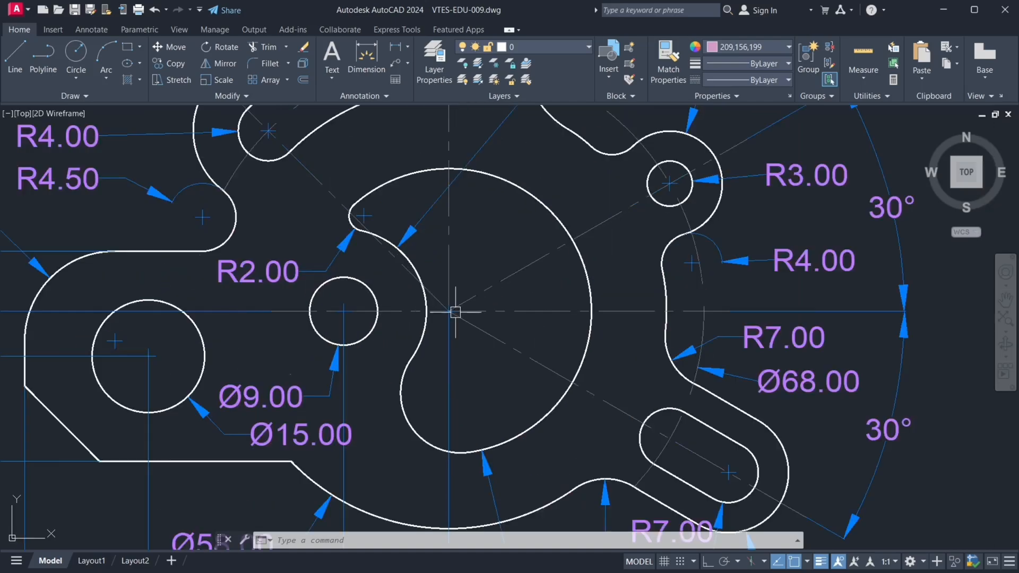
{"action": "scroll", "coordinate": [455, 312], "scroll_direction": "up", "scroll_amount": 5}
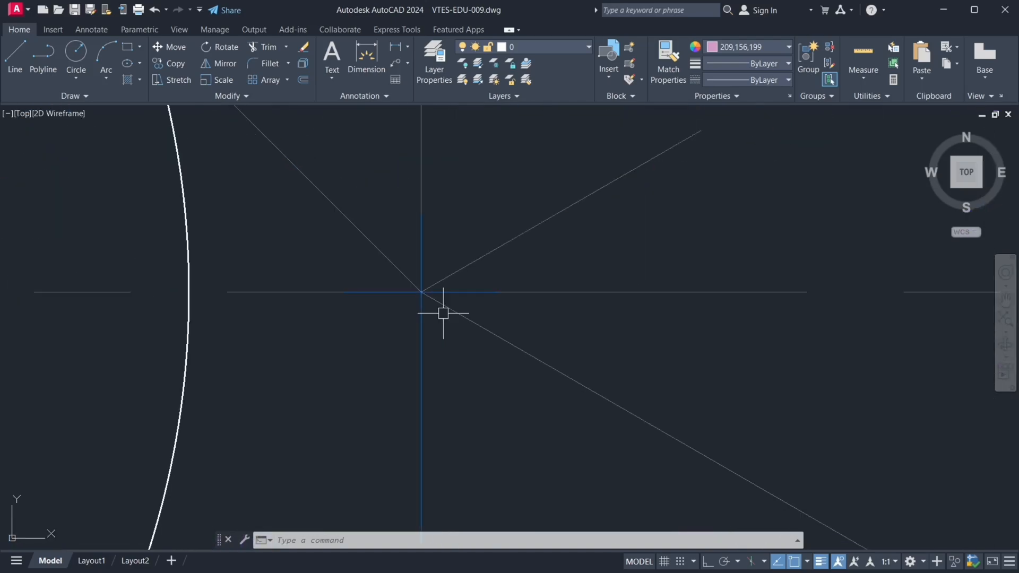
{"action": "scroll", "coordinate": [435, 305], "scroll_direction": "down", "scroll_amount": 11}
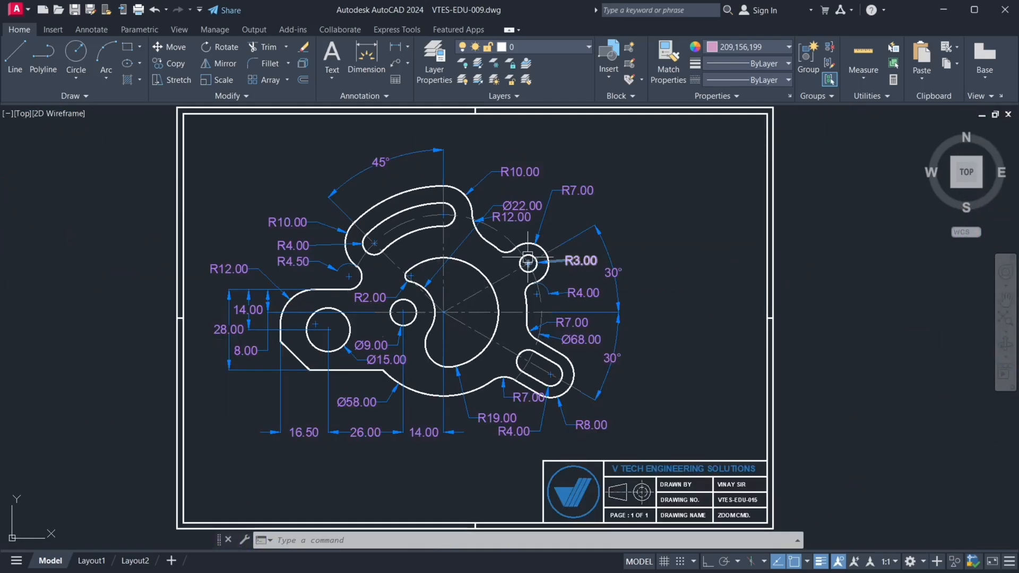
{"action": "scroll", "coordinate": [530, 261], "scroll_direction": "up", "scroll_amount": 12}
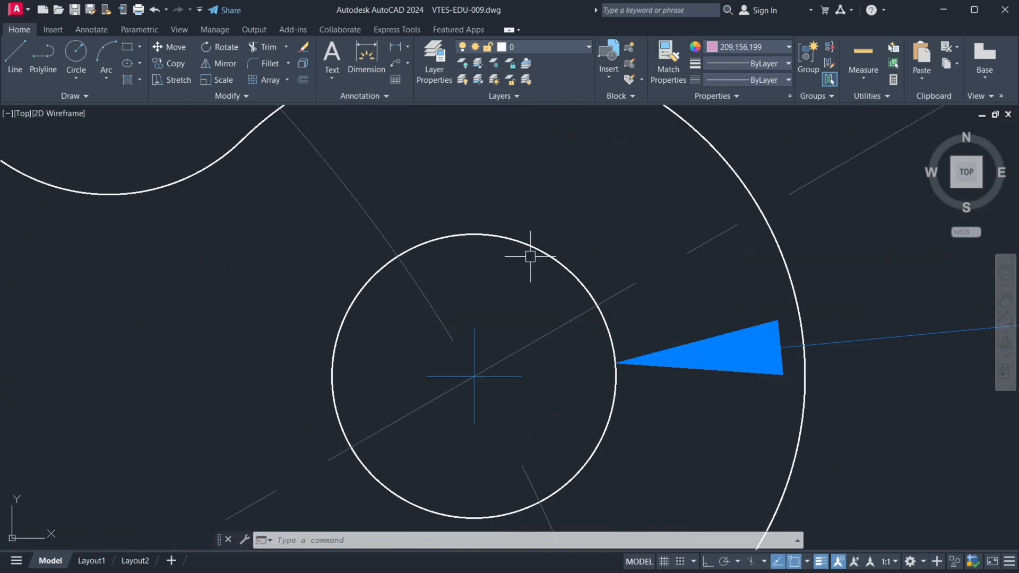
{"action": "scroll", "coordinate": [530, 257], "scroll_direction": "down", "scroll_amount": 12}
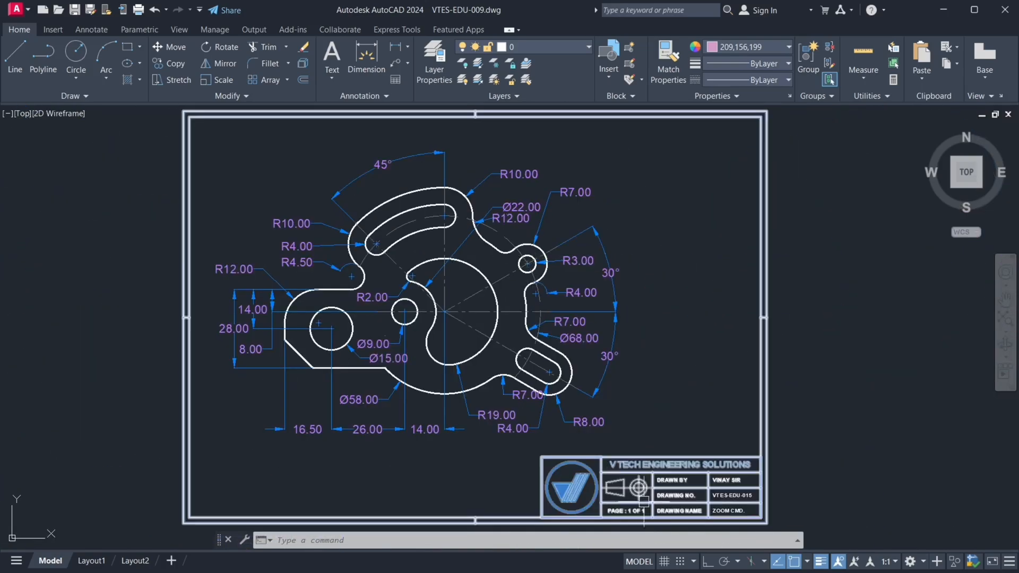
Step: Inspect the title block's text close up and bring the full sheet back into view
{"action": "scroll", "coordinate": [715, 509], "scroll_direction": "up", "scroll_amount": 6}
{"action": "scroll", "coordinate": [715, 510], "scroll_direction": "up", "scroll_amount": 2}
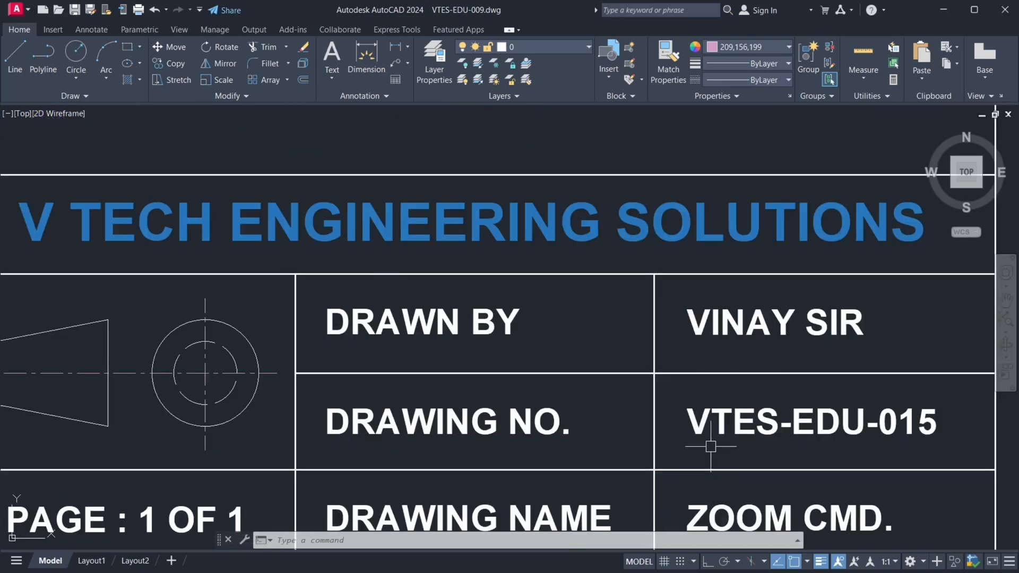
{"action": "scroll", "coordinate": [709, 444], "scroll_direction": "down", "scroll_amount": 4}
{"action": "scroll", "coordinate": [648, 404], "scroll_direction": "down", "scroll_amount": 4}
{"action": "mouse_move", "coordinate": [644, 423]}
{"action": "middle_mouse_down"}
{"action": "mouse_move", "coordinate": [674, 532]}
{"action": "mouse_move", "coordinate": [689, 538]}
{"action": "mouse_move", "coordinate": [691, 525]}
{"action": "middle_mouse_up"}
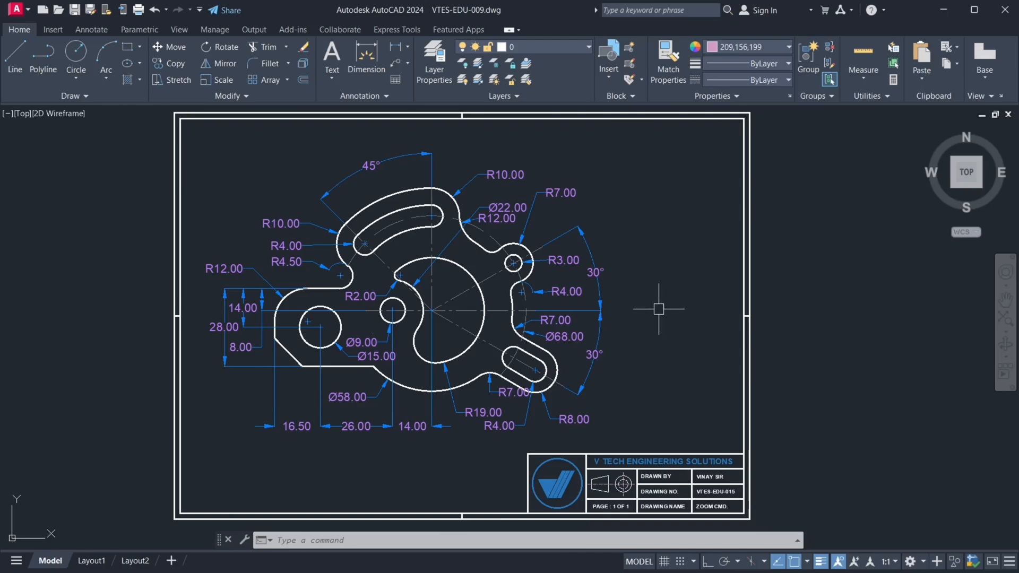
{"action": "middle_click_drag", "start_coordinate": [659, 309], "coordinate": [658, 309]}
{"action": "mouse_move", "coordinate": [659, 310]}
{"action": "middle_mouse_down"}
{"action": "mouse_move", "coordinate": [798, 315]}
{"action": "mouse_move", "coordinate": [630, 334]}
{"action": "mouse_move", "coordinate": [564, 323]}
{"action": "mouse_move", "coordinate": [766, 338]}
{"action": "middle_mouse_up"}
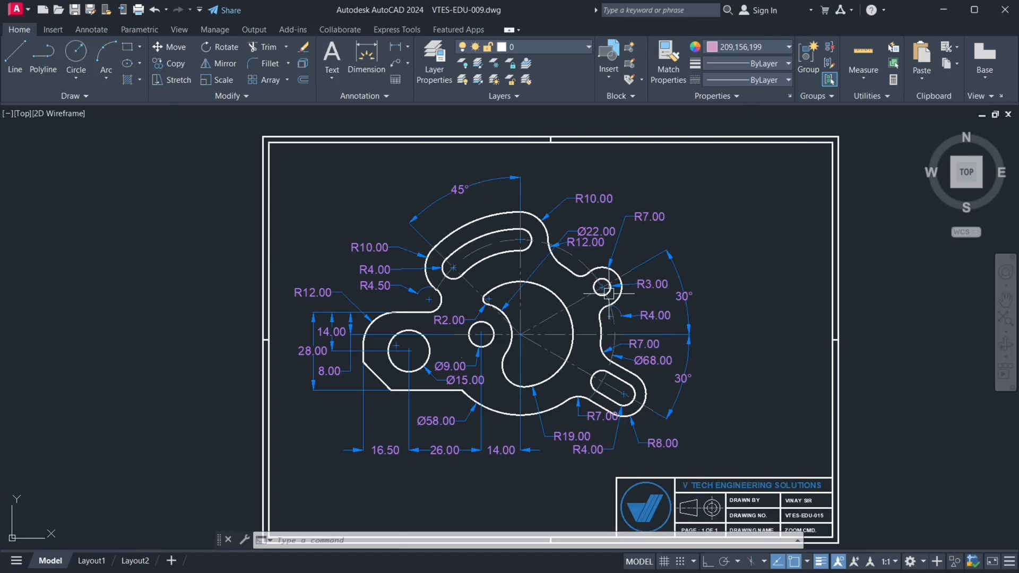
Step: Examine the R3.00 hole and its surrounding R7.00 arc repeatedly, alternating between close-up and full-sheet views
{"action": "scroll", "coordinate": [609, 294], "scroll_direction": "up", "scroll_amount": 9}
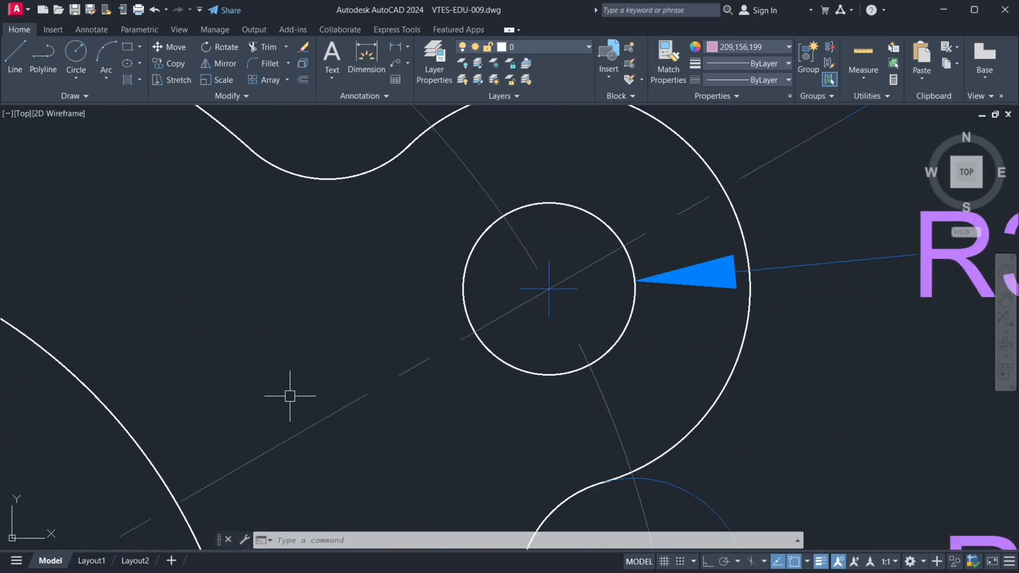
{"action": "scroll", "coordinate": [547, 274], "scroll_direction": "down", "scroll_amount": 10}
{"action": "scroll", "coordinate": [547, 274], "scroll_direction": "down", "scroll_amount": 2}
{"action": "scroll", "coordinate": [467, 297], "scroll_direction": "up", "scroll_amount": 6}
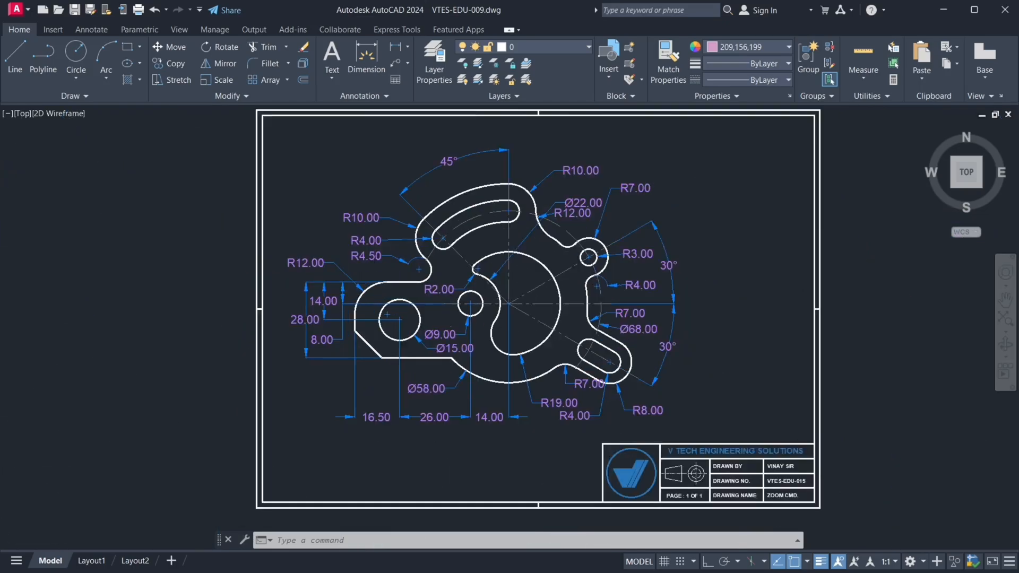
{"action": "scroll", "coordinate": [510, 301], "scroll_direction": "down", "scroll_amount": 2}
{"action": "scroll", "coordinate": [574, 234], "scroll_direction": "up", "scroll_amount": 5}
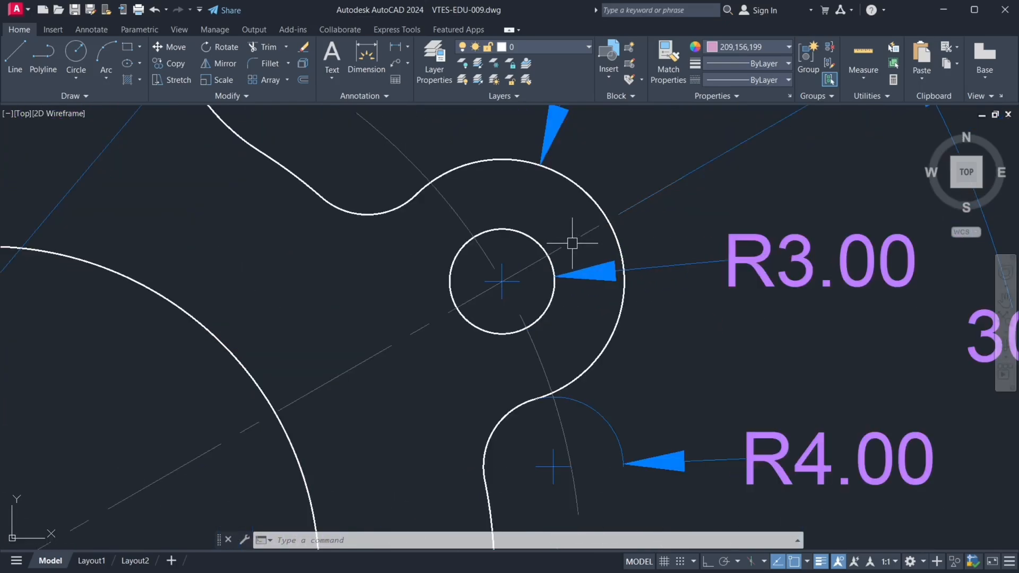
{"action": "scroll", "coordinate": [487, 257], "scroll_direction": "up", "scroll_amount": 3}
{"action": "middle_click_drag", "start_coordinate": [487, 257], "coordinate": [517, 248]}
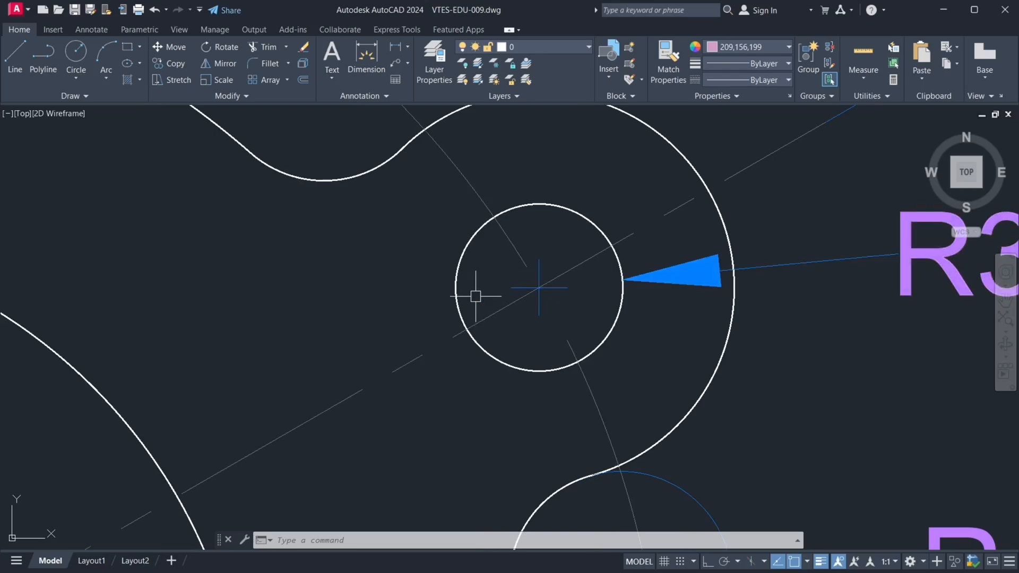
Step: Pan across the magnified plate from the R3.00 hole to the Ø9.00 hole and fit the whole sheet in view
{"action": "mouse_move", "coordinate": [346, 346]}
{"action": "middle_mouse_down"}
{"action": "mouse_move", "coordinate": [505, 302]}
{"action": "mouse_move", "coordinate": [1018, 210]}
{"action": "middle_mouse_up"}
{"action": "middle_click_drag", "start_coordinate": [250, 439], "coordinate": [772, 197]}
{"action": "middle_click_drag", "start_coordinate": [560, 405], "coordinate": [556, 252]}
{"action": "middle_click_drag", "start_coordinate": [714, 303], "coordinate": [463, 375]}
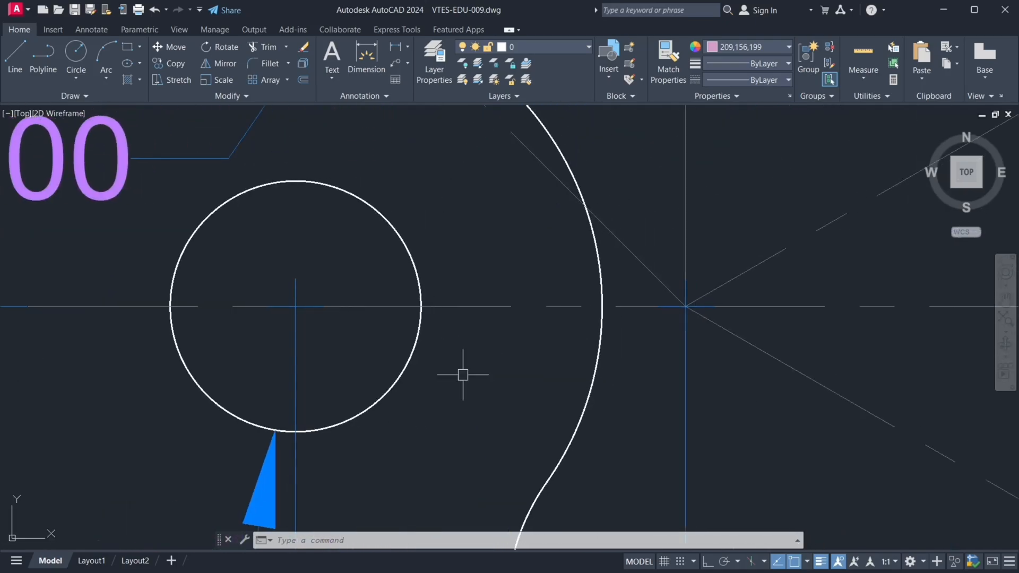
{"action": "scroll", "coordinate": [520, 315], "scroll_direction": "down", "scroll_amount": 4}
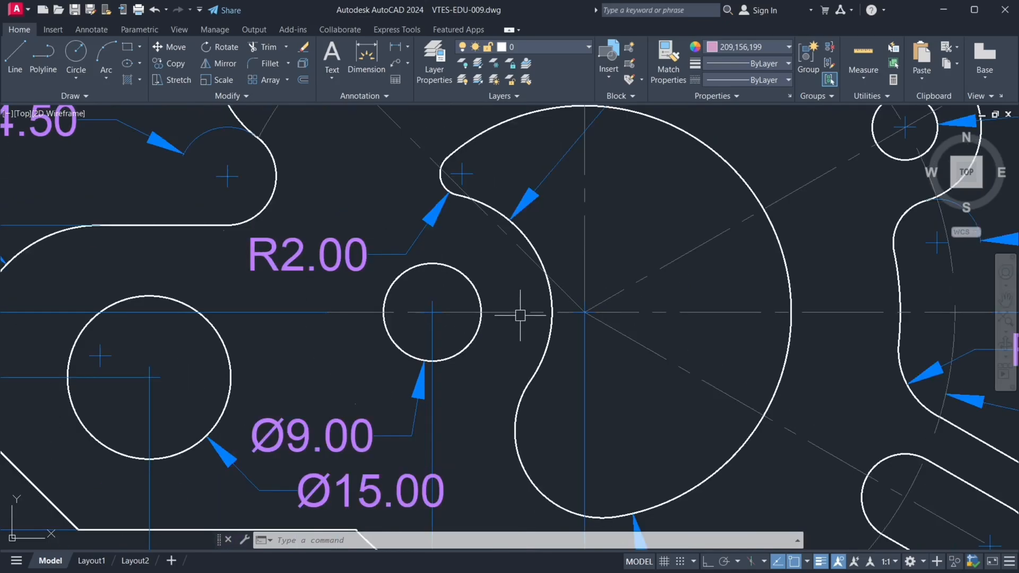
{"action": "scroll", "coordinate": [520, 316], "scroll_direction": "down", "scroll_amount": 3}
{"action": "middle_click_drag", "start_coordinate": [296, 352], "coordinate": [613, 322]}
{"action": "middle_click", "coordinate": [701, 315]}
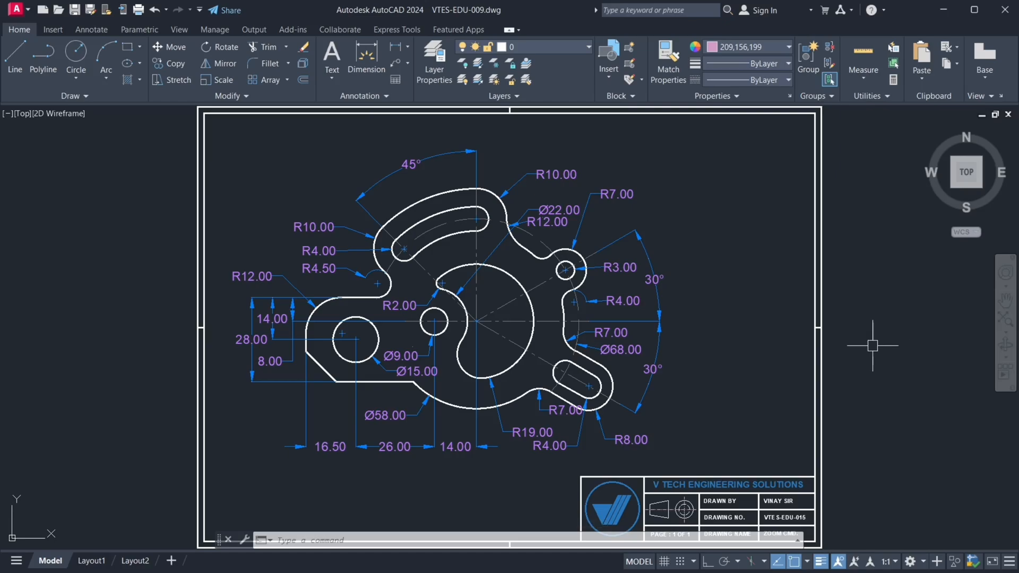
Step: Inspect the area around the plate's centre point at high magnification and zoom to the drawing's extents
{"action": "scroll", "coordinate": [481, 282], "scroll_direction": "up", "scroll_amount": 2}
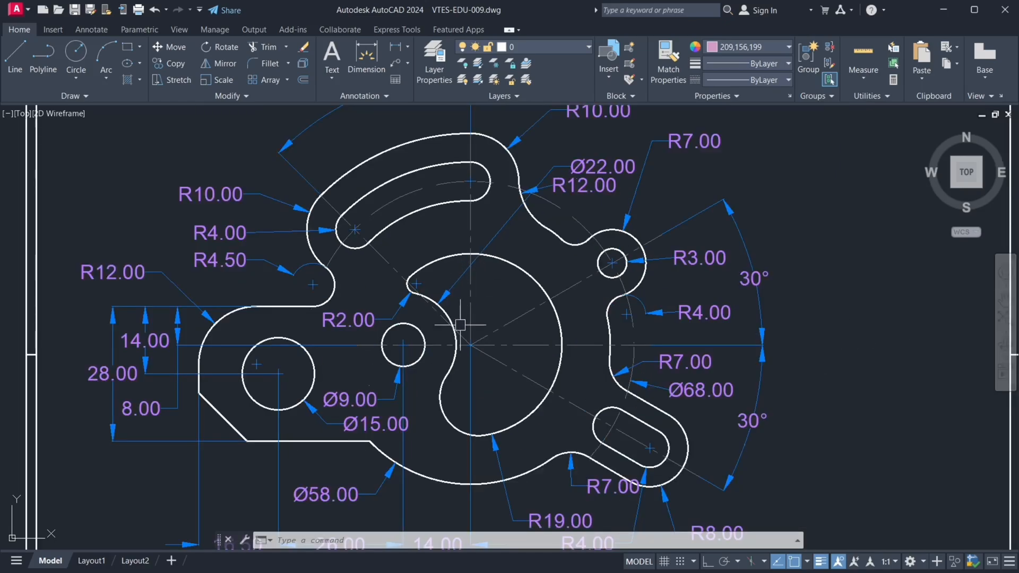
{"action": "scroll", "coordinate": [470, 318], "scroll_direction": "up", "scroll_amount": 4}
{"action": "scroll", "coordinate": [466, 348], "scroll_direction": "up", "scroll_amount": 4}
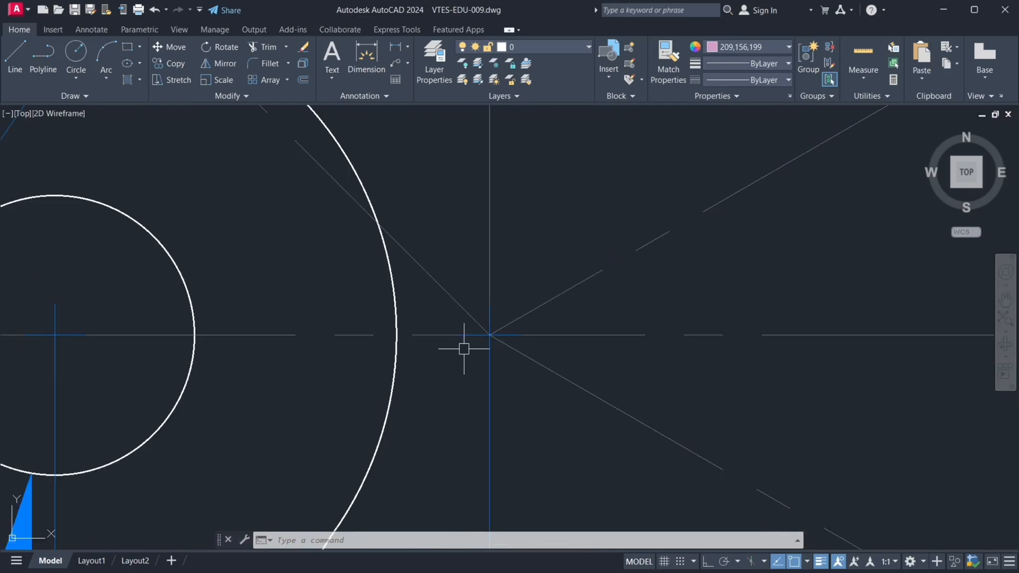
{"action": "scroll", "coordinate": [464, 347], "scroll_direction": "down", "scroll_amount": 12}
{"action": "scroll", "coordinate": [469, 347], "scroll_direction": "up", "scroll_amount": 12}
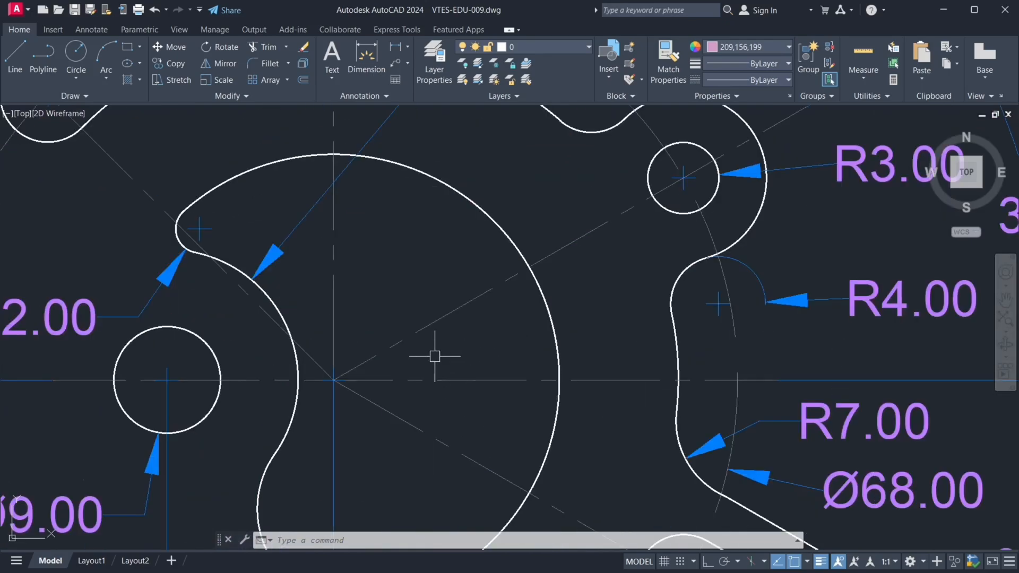
{"action": "middle_click", "coordinate": [613, 322]}
{"action": "middle_click", "coordinate": [613, 322]}
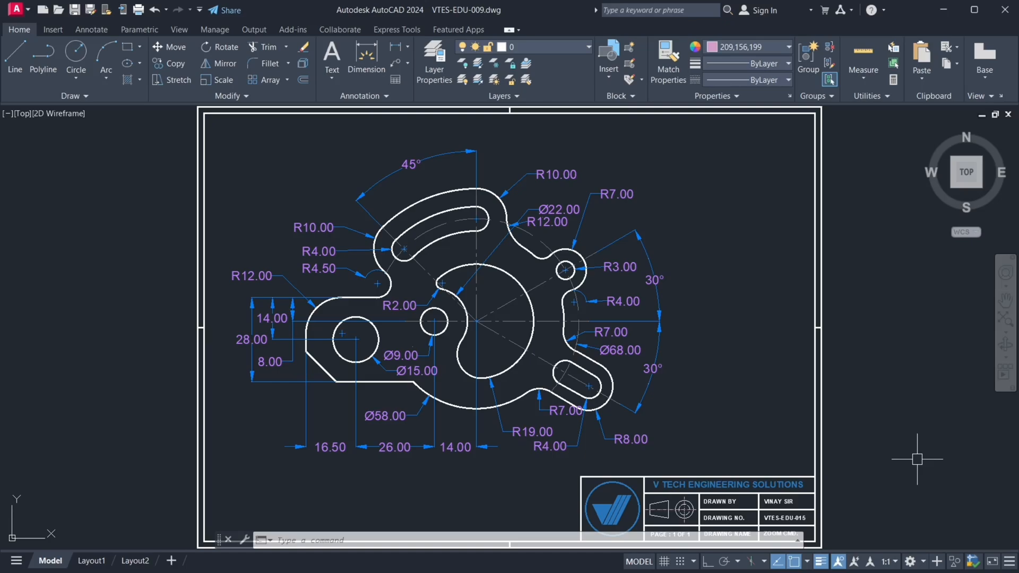
Step: Use realtime Zoom to enlarge the drawing and reduce it until the sheet is very small
{"action": "right_click", "coordinate": [724, 293]}
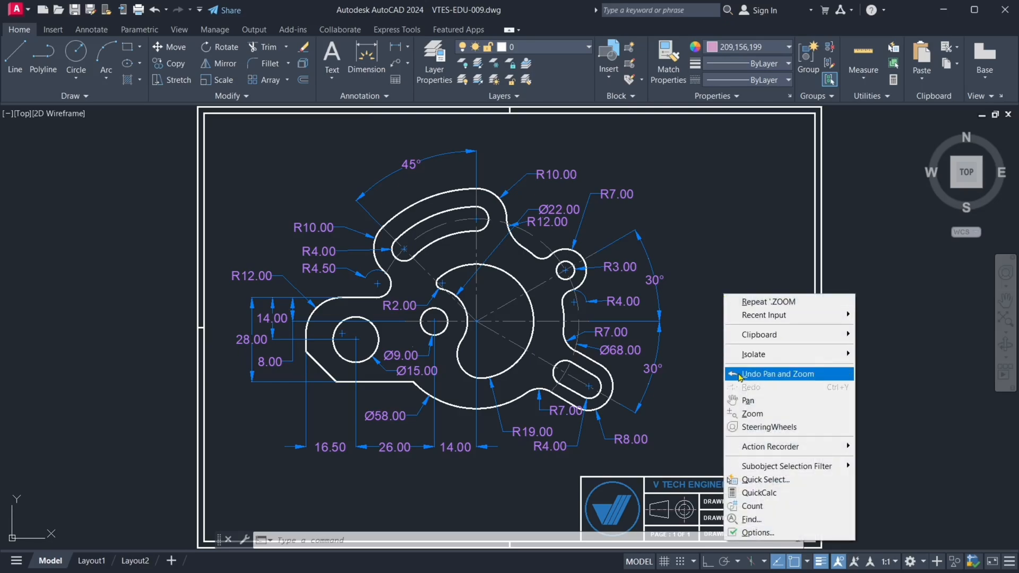
{"action": "left_click", "coordinate": [759, 414]}
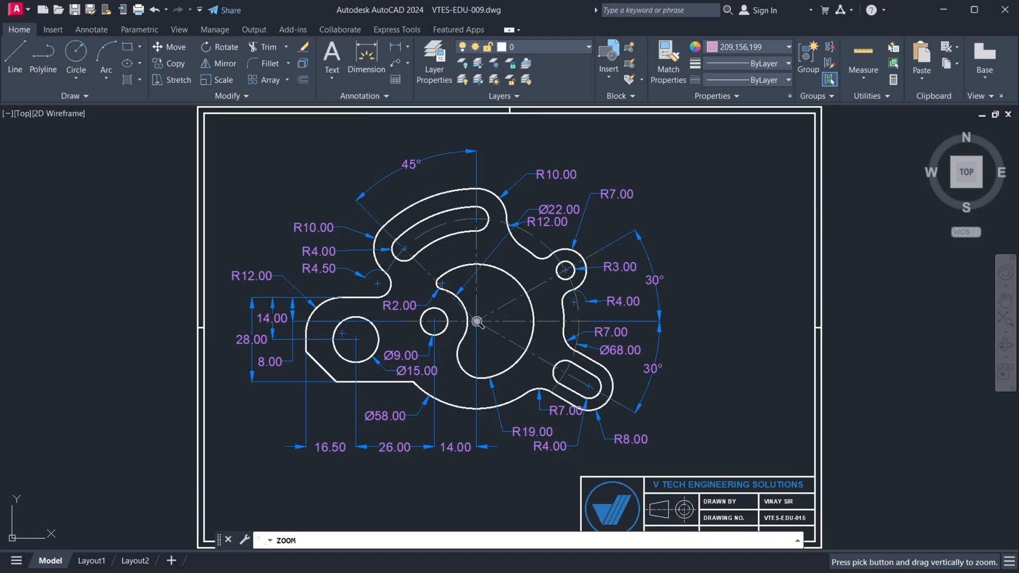
{"action": "mouse_move", "coordinate": [477, 319]}
{"action": "left_mouse_down"}
{"action": "mouse_move", "coordinate": [405, 192]}
{"action": "mouse_move", "coordinate": [403, 150]}
{"action": "mouse_move", "coordinate": [378, 136]}
{"action": "left_mouse_up"}
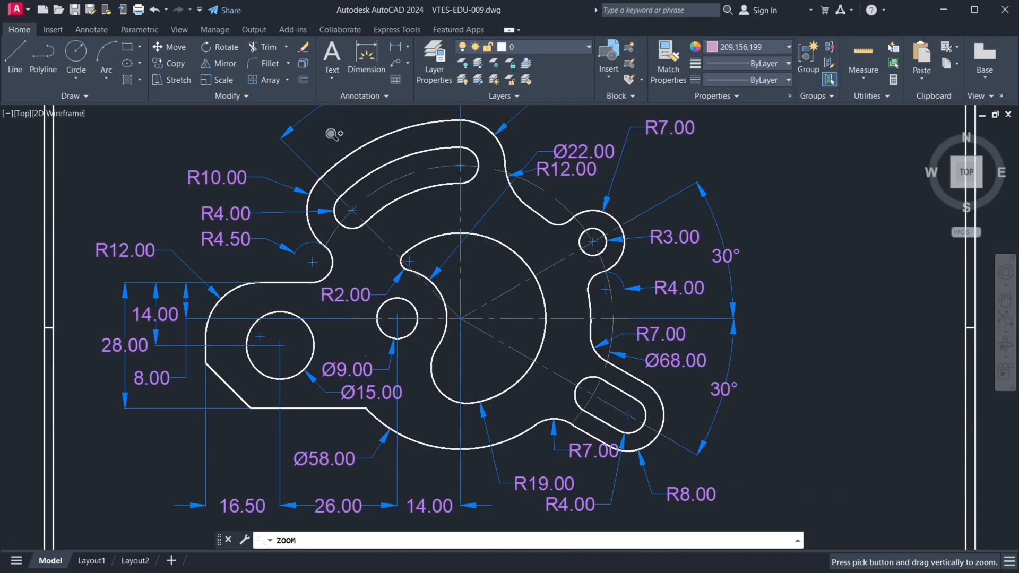
{"action": "mouse_move", "coordinate": [335, 139]}
{"action": "left_mouse_down"}
{"action": "mouse_move", "coordinate": [387, 223]}
{"action": "mouse_move", "coordinate": [455, 278]}
{"action": "mouse_move", "coordinate": [472, 315]}
{"action": "mouse_move", "coordinate": [653, 515]}
{"action": "mouse_move", "coordinate": [736, 522]}
{"action": "left_mouse_up"}
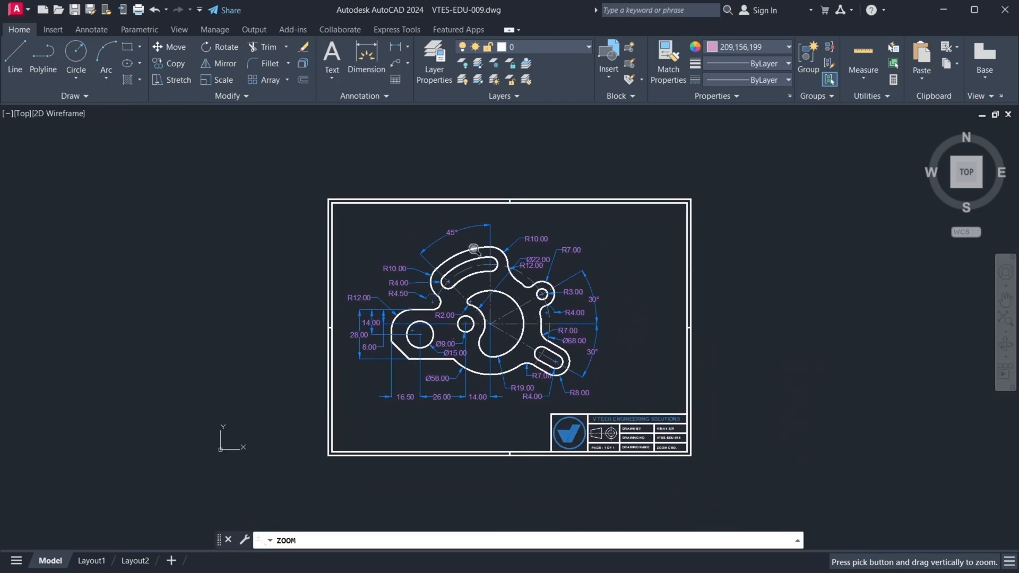
{"action": "left_click_drag", "start_coordinate": [475, 251], "coordinate": [541, 359]}
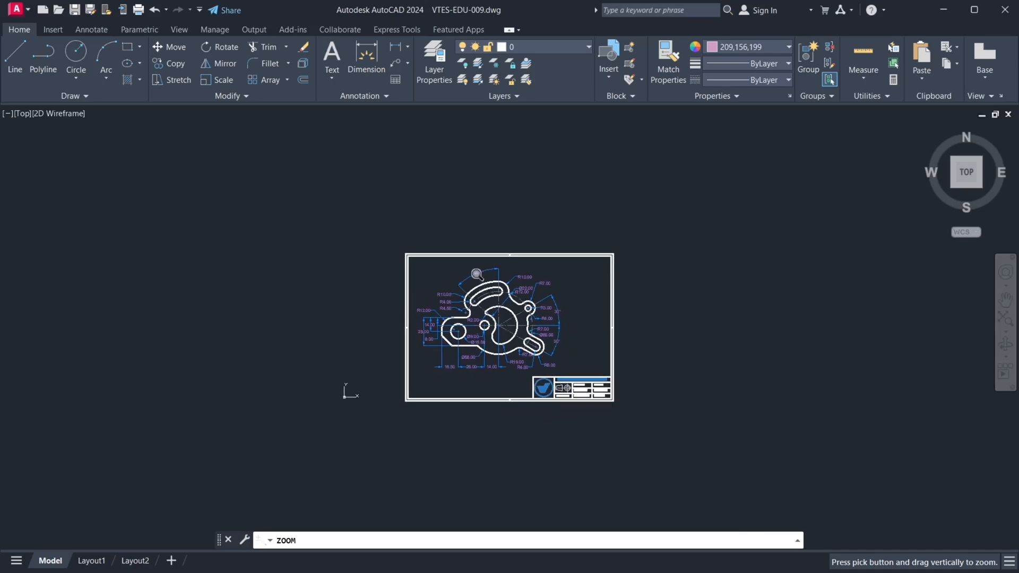
{"action": "left_click_drag", "start_coordinate": [478, 274], "coordinate": [539, 355]}
Step: Enlarge the tiny sheet in stages with realtime Zoom until the plate's dimensions are readable
{"action": "mouse_move", "coordinate": [475, 295]}
{"action": "left_mouse_down"}
{"action": "mouse_move", "coordinate": [540, 387]}
{"action": "mouse_move", "coordinate": [494, 324]}
{"action": "mouse_move", "coordinate": [355, 192]}
{"action": "left_mouse_up"}
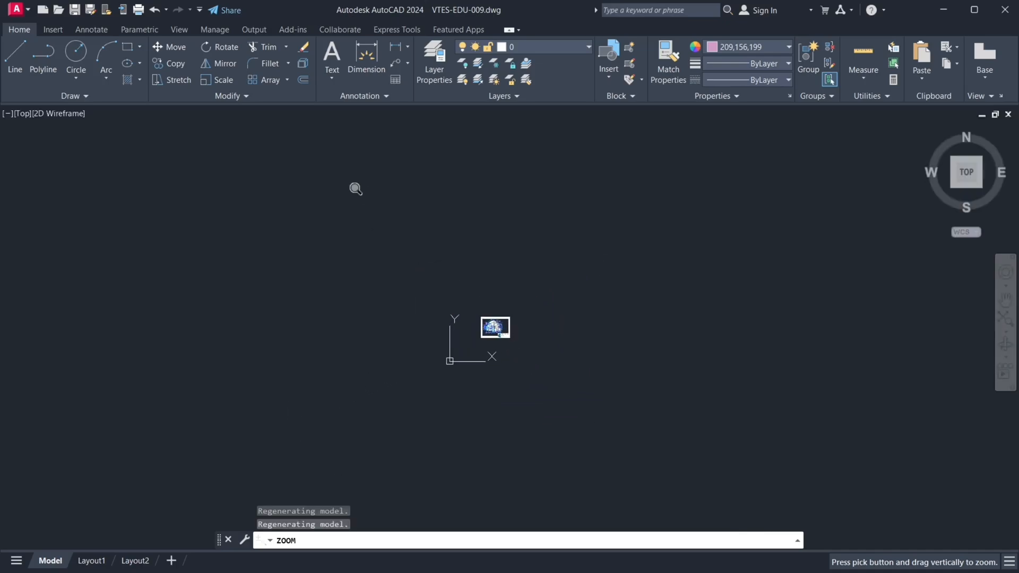
{"action": "left_click_drag", "start_coordinate": [518, 353], "coordinate": [396, 239]}
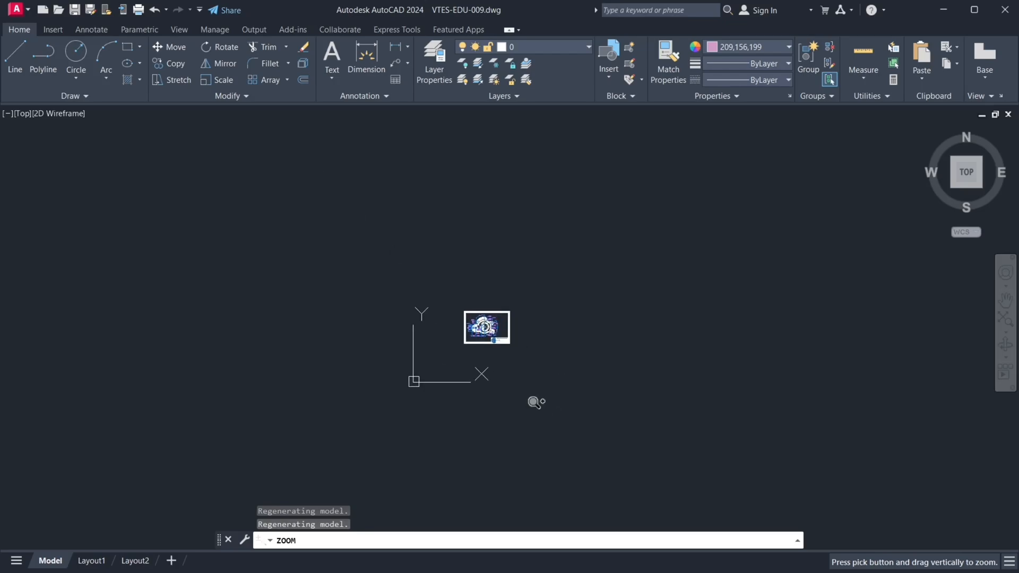
{"action": "left_click_drag", "start_coordinate": [535, 400], "coordinate": [460, 233]}
{"action": "left_click_drag", "start_coordinate": [524, 466], "coordinate": [455, 212]}
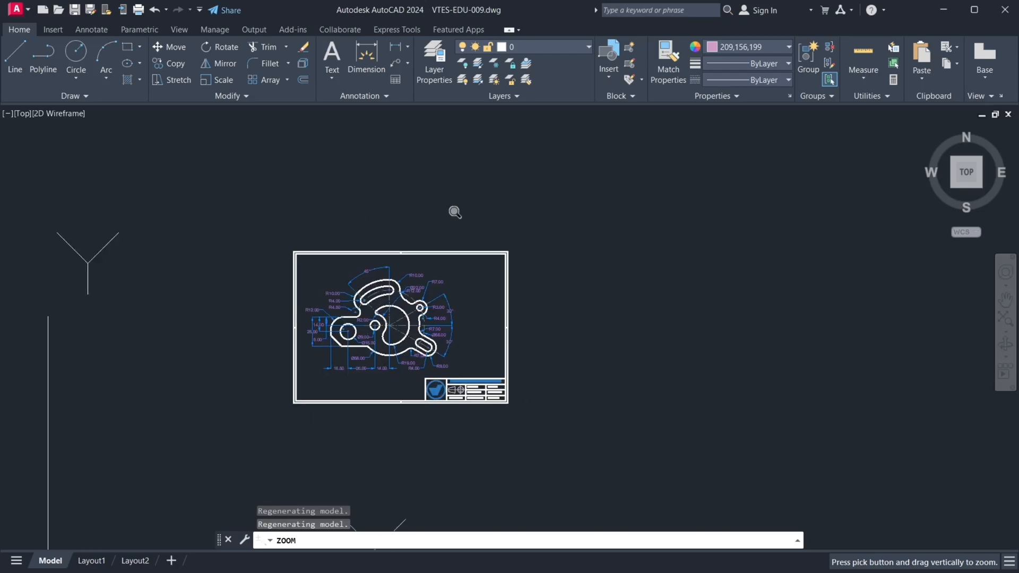
{"action": "left_click_drag", "start_coordinate": [339, 388], "coordinate": [314, 159]}
{"action": "left_click_drag", "start_coordinate": [108, 354], "coordinate": [123, 229]}
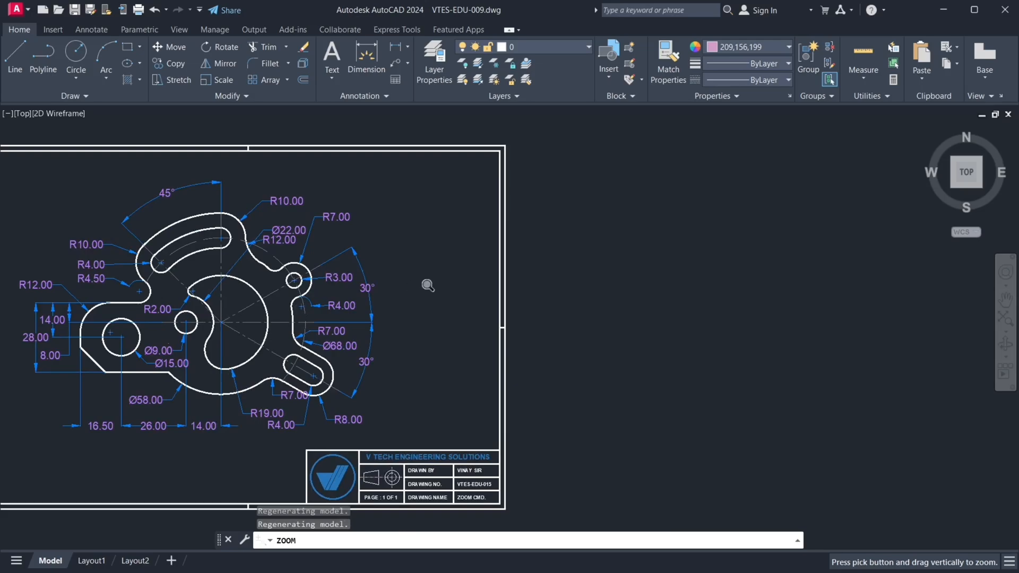
Step: Pan the sheet towards the middle of the view, leave realtime Zoom, and zoom to the drawing's extents
{"action": "middle_click_drag", "start_coordinate": [280, 300], "coordinate": [379, 309]}
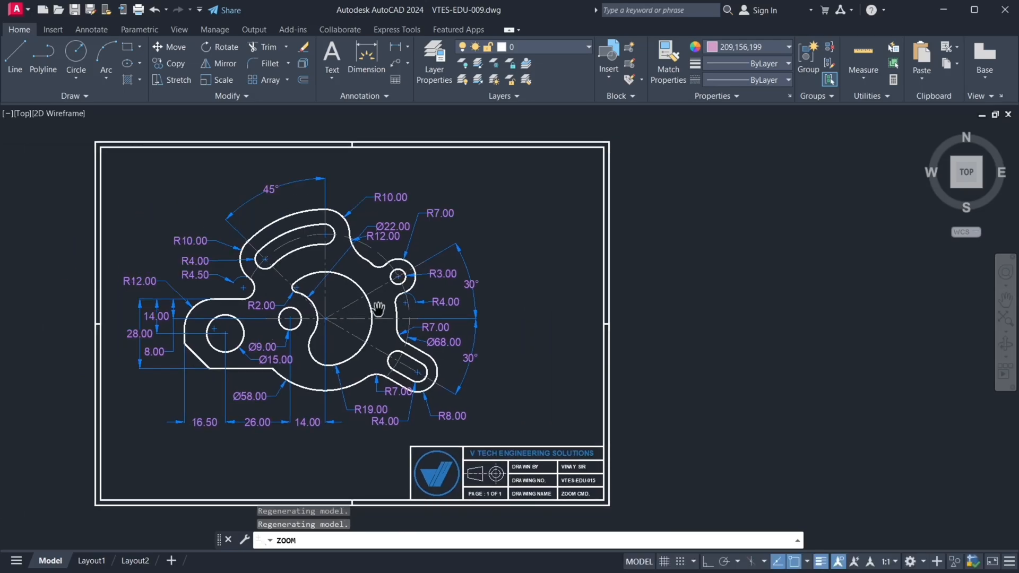
{"action": "right_click", "coordinate": [518, 264]}
{"action": "left_click", "coordinate": [533, 273]}
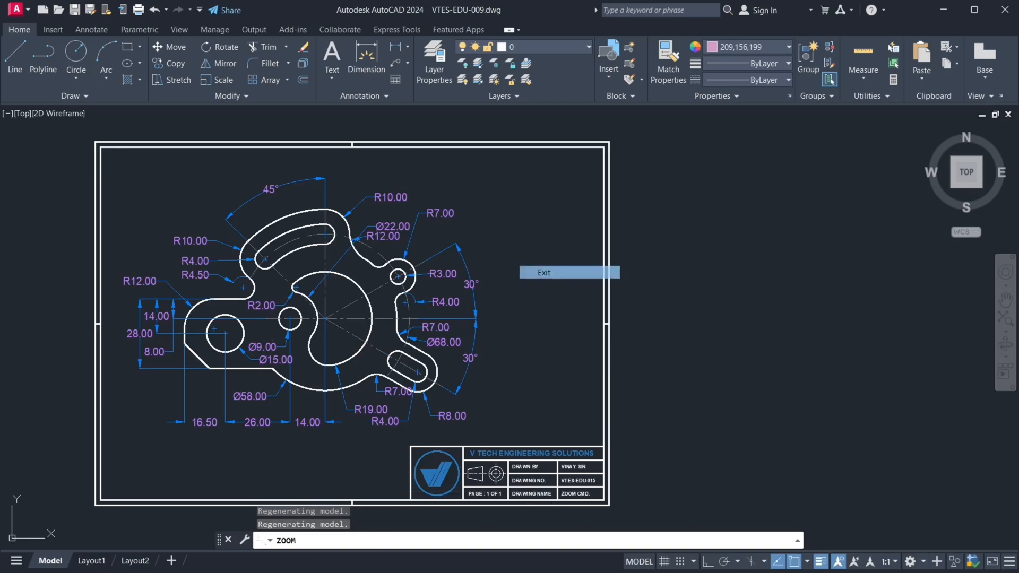
{"action": "middle_click_drag", "start_coordinate": [463, 295], "coordinate": [591, 296]}
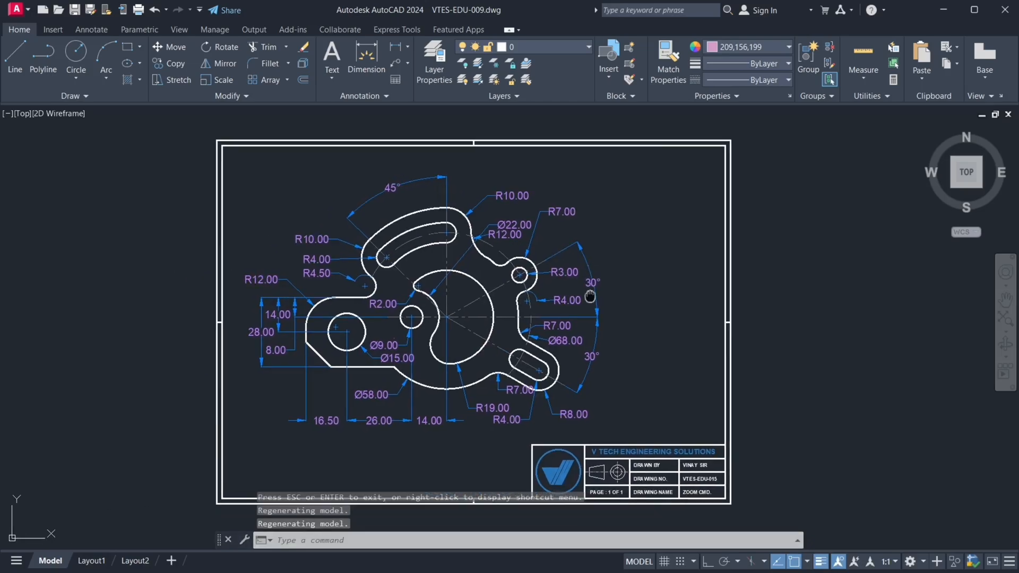
{"action": "middle_click", "coordinate": [591, 296]}
{"action": "middle_click", "coordinate": [590, 296]}
Step: Enlarge the plate drawing slightly with realtime Zoom
{"action": "right_click", "coordinate": [721, 229]}
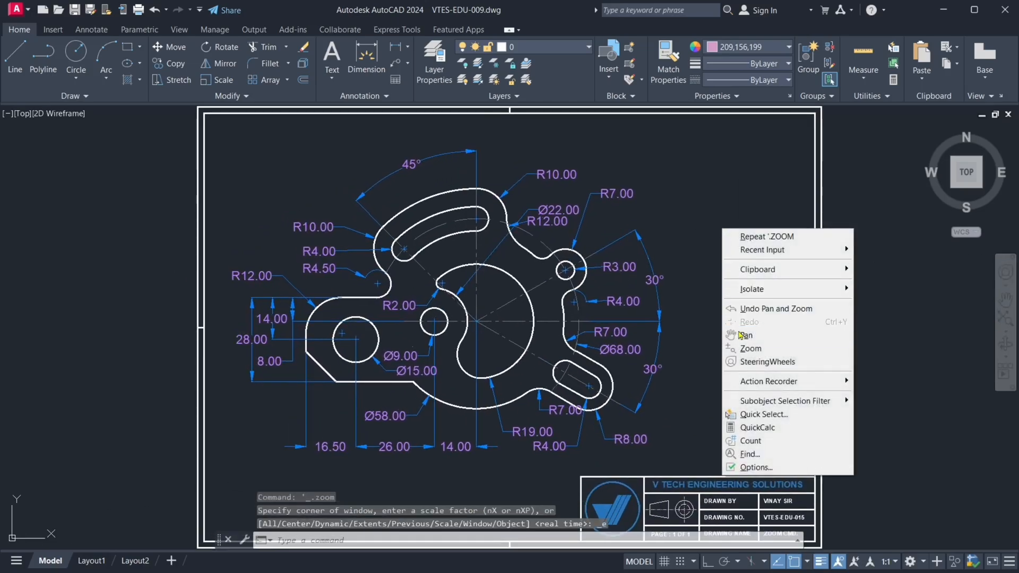
{"action": "left_click", "coordinate": [747, 349]}
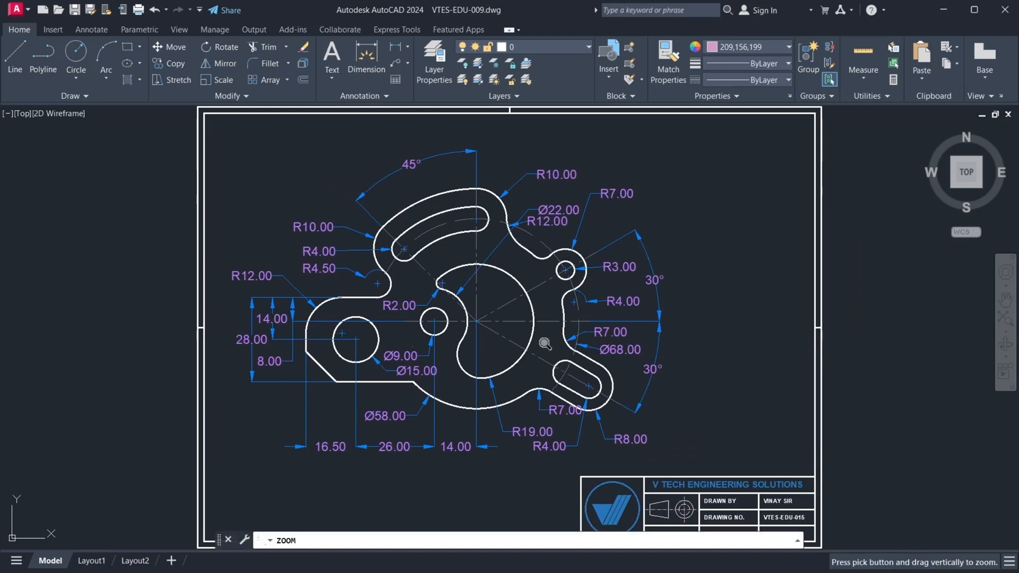
{"action": "mouse_move", "coordinate": [546, 344]}
{"action": "left_mouse_down"}
{"action": "mouse_move", "coordinate": [469, 324]}
{"action": "mouse_move", "coordinate": [427, 275]}
{"action": "left_mouse_up"}
Step: Switch from realtime Zoom to Pan, move the plate around the view in several directions, and exit Pan
{"action": "right_click", "coordinate": [547, 274]}
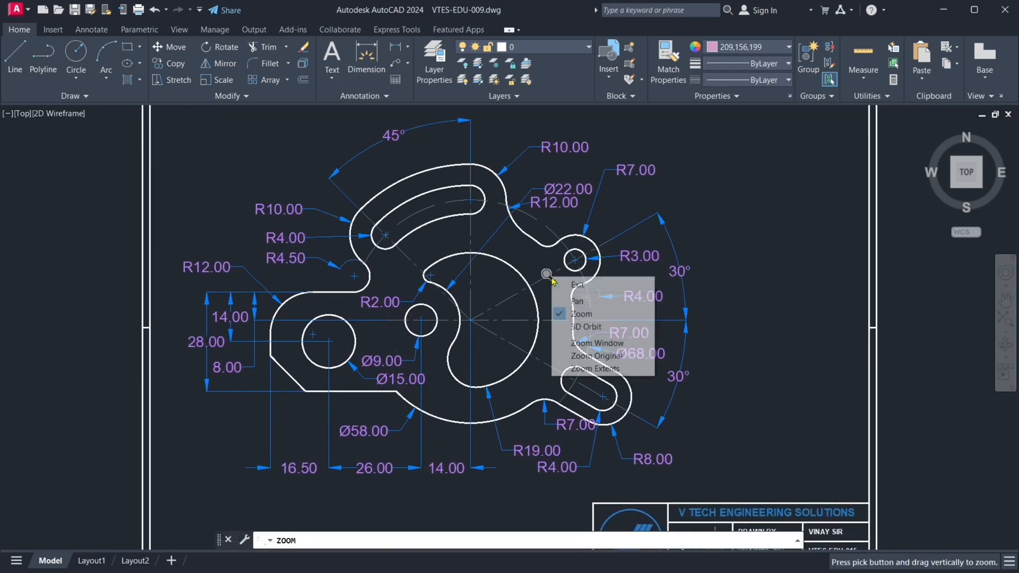
{"action": "left_click", "coordinate": [577, 301]}
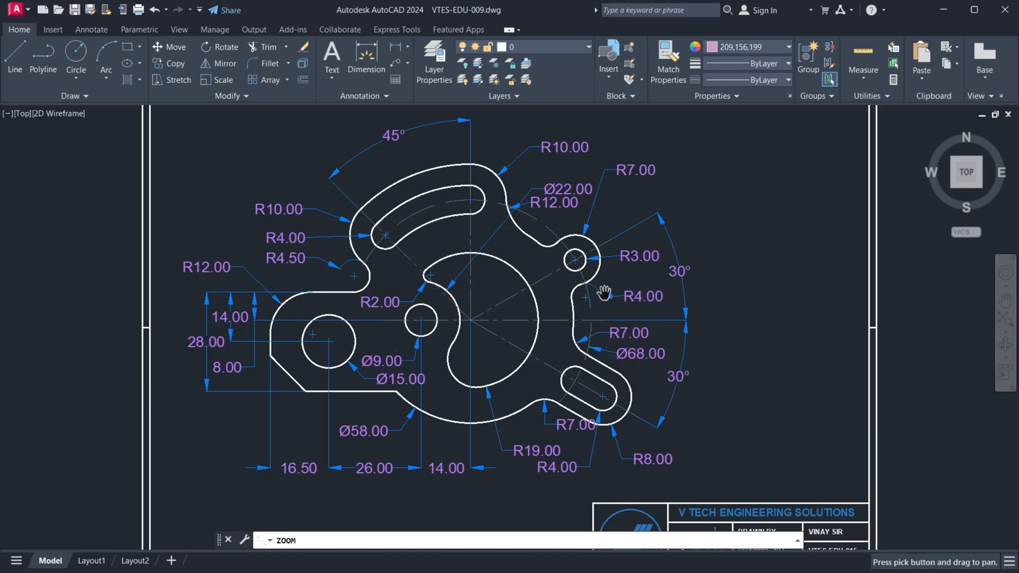
{"action": "mouse_move", "coordinate": [779, 312]}
{"action": "left_mouse_down"}
{"action": "mouse_move", "coordinate": [754, 298]}
{"action": "mouse_move", "coordinate": [662, 300]}
{"action": "left_mouse_up"}
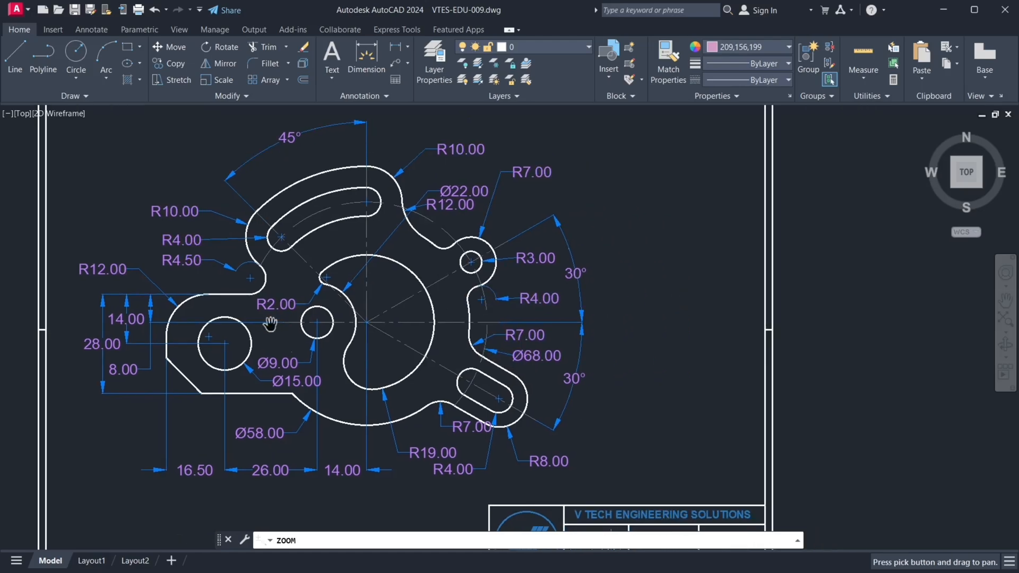
{"action": "left_click_drag", "start_coordinate": [268, 321], "coordinate": [461, 331]}
{"action": "left_click_drag", "start_coordinate": [675, 270], "coordinate": [428, 339]}
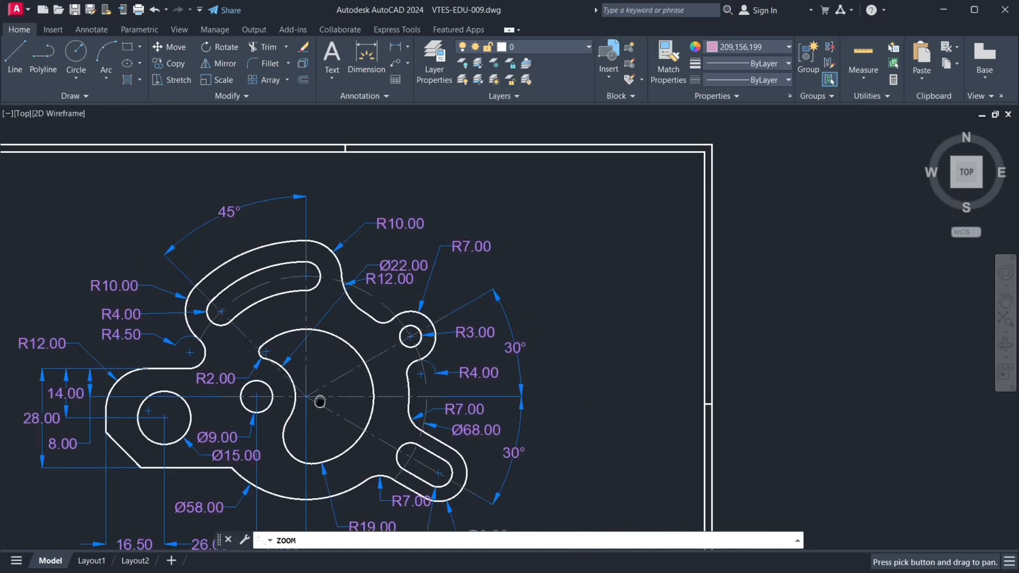
{"action": "mouse_move", "coordinate": [326, 397]}
{"action": "left_mouse_down"}
{"action": "mouse_move", "coordinate": [378, 321]}
{"action": "mouse_move", "coordinate": [506, 338]}
{"action": "left_mouse_up"}
{"action": "mouse_move", "coordinate": [636, 349]}
{"action": "left_mouse_down"}
{"action": "mouse_move", "coordinate": [658, 347]}
{"action": "mouse_move", "coordinate": [645, 350]}
{"action": "left_mouse_up"}
{"action": "right_click", "coordinate": [720, 241]}
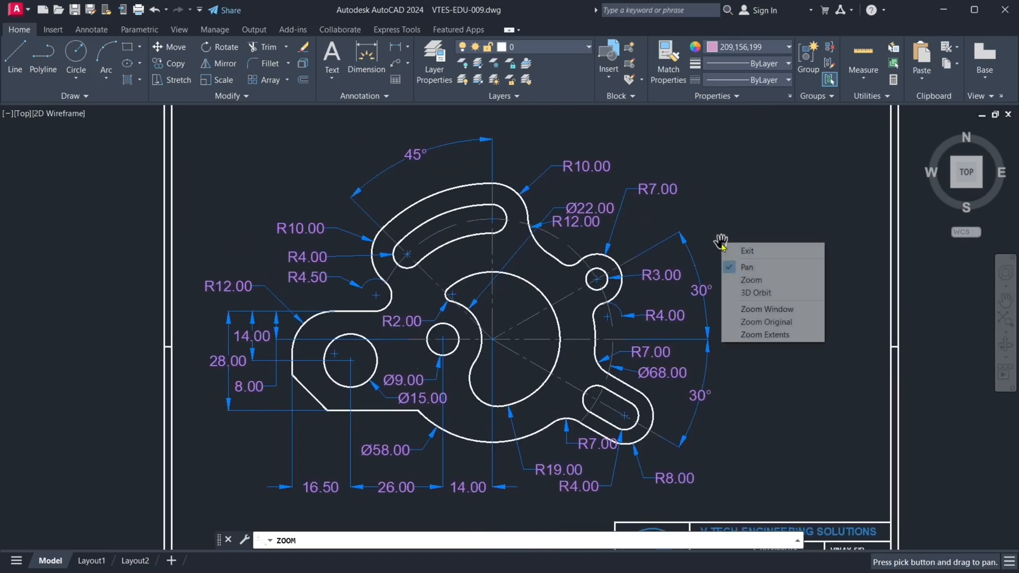
{"action": "left_click", "coordinate": [762, 253]}
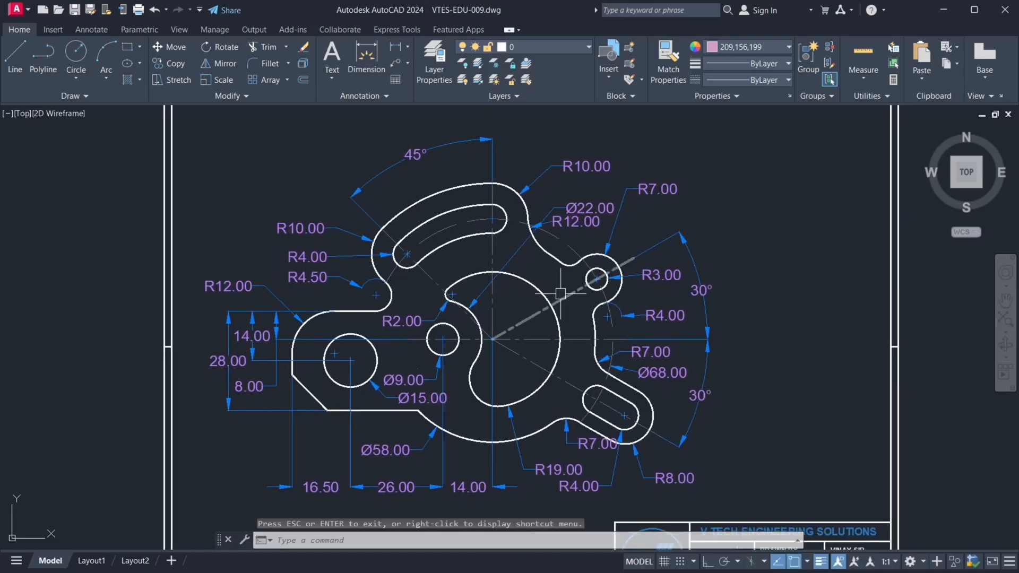
Step: Show the list of recently used commands and dismiss it without running one
{"action": "right_click", "coordinate": [765, 232]}
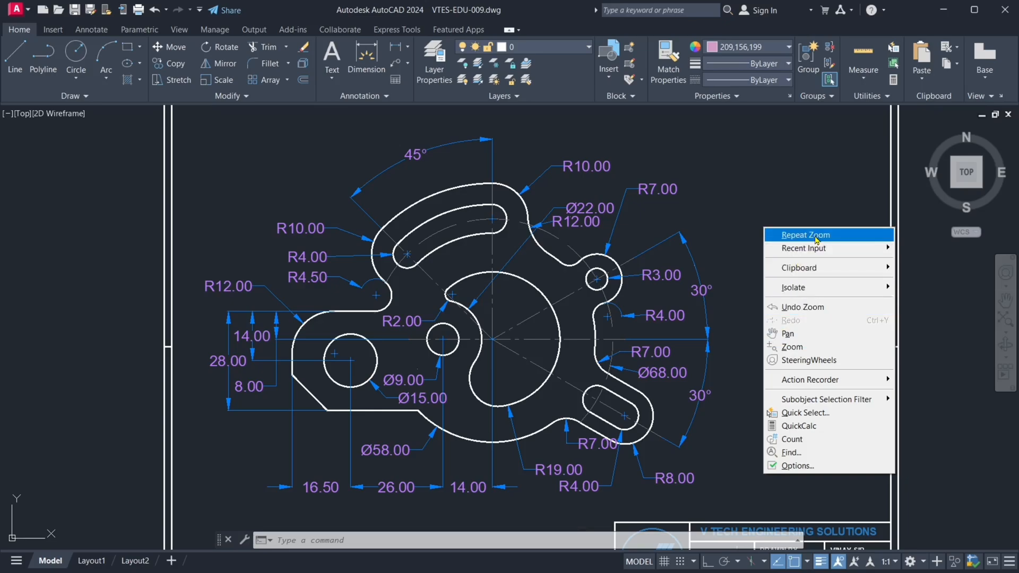
{"action": "mouse_move", "coordinate": [812, 246]}
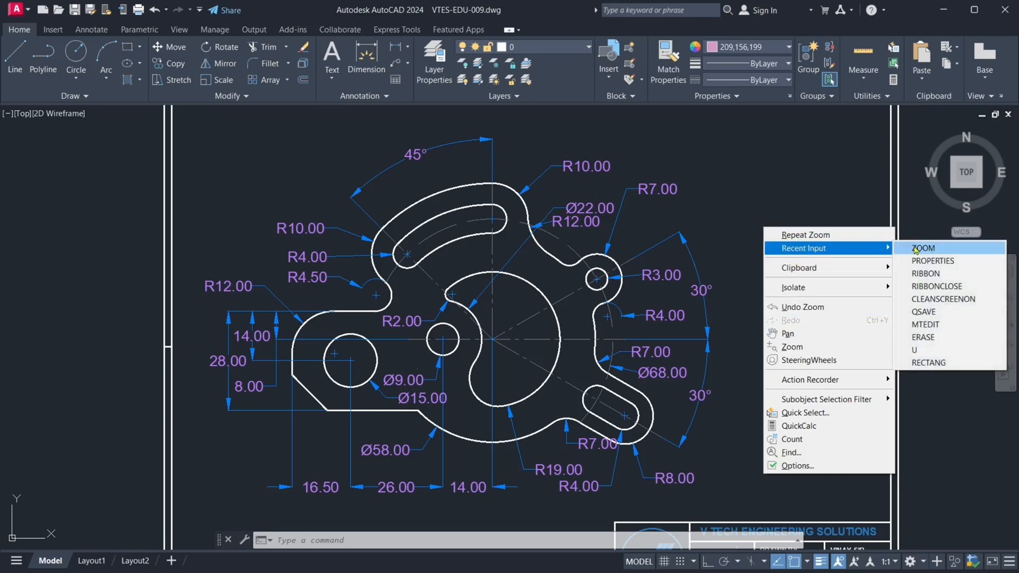
{"action": "left_click", "coordinate": [746, 211]}
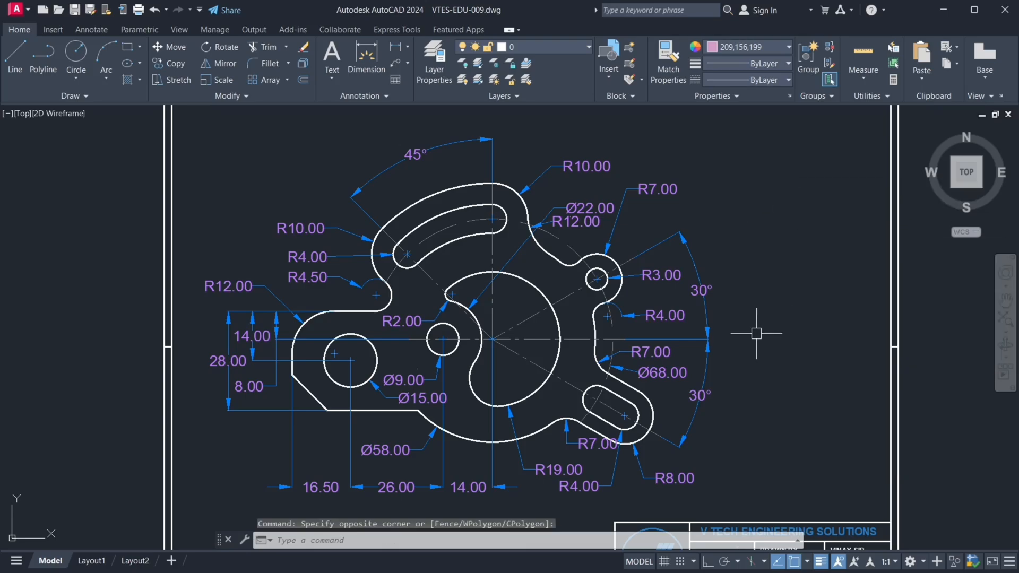
Step: Zoom out a little and fit the whole sheet in view
{"action": "scroll", "coordinate": [751, 331], "scroll_direction": "down", "scroll_amount": 1}
{"action": "middle_click", "coordinate": [732, 356]}
{"action": "middle_click", "coordinate": [733, 357]}
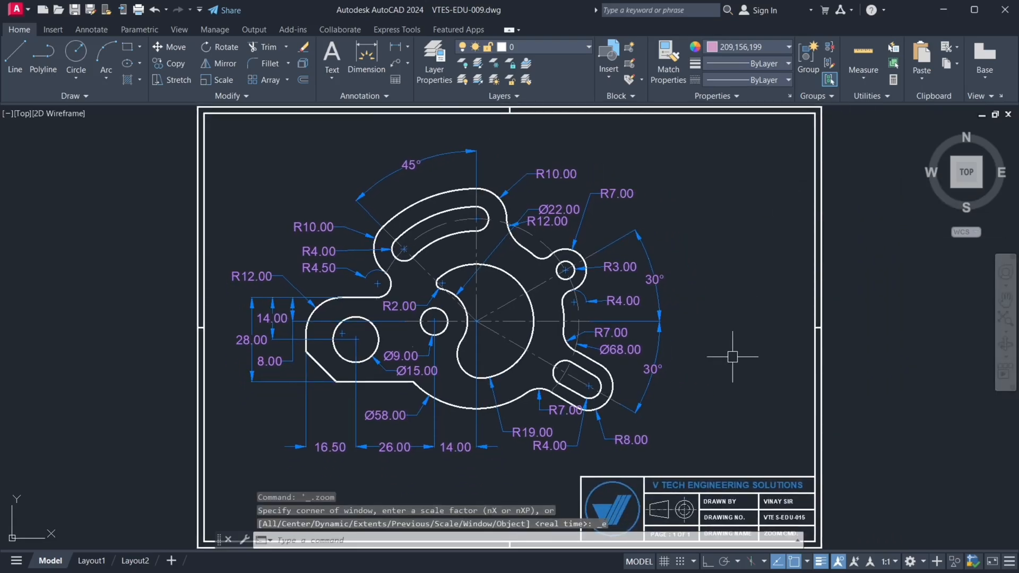
{"action": "right_click", "coordinate": [725, 301]}
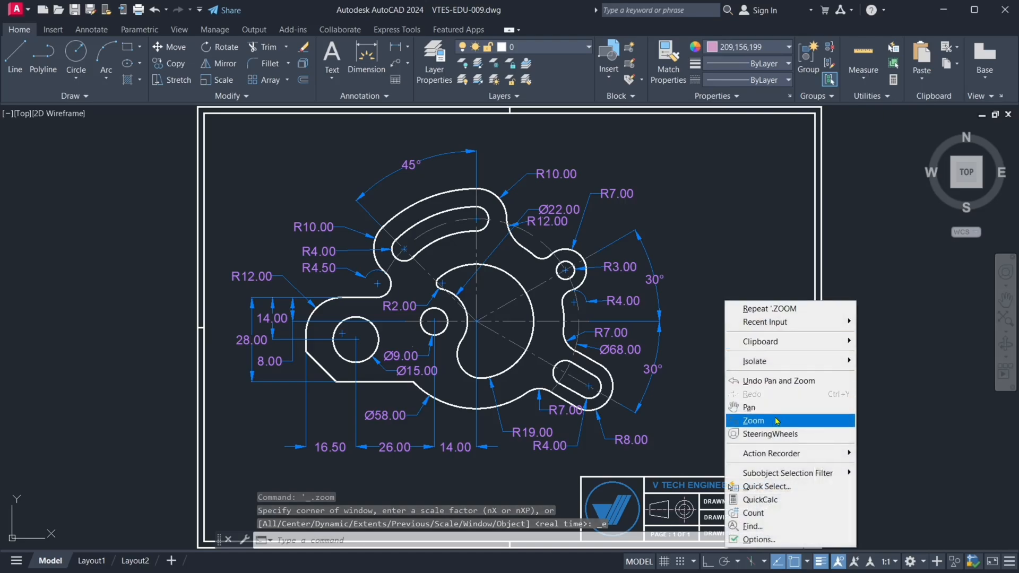
{"action": "left_click", "coordinate": [748, 284]}
{"action": "left_click", "coordinate": [746, 235]}
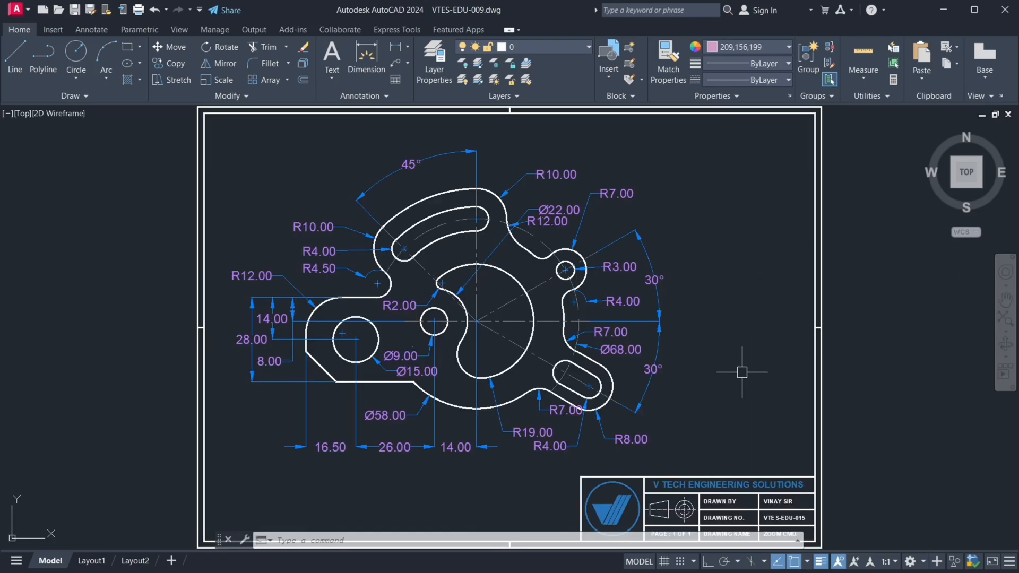
Step: Start the Zoom command, reduce the sheet to a small size, and fit the drawing with the All option
{"action": "type", "text": "z"}
{"action": "key", "text": "Return"}
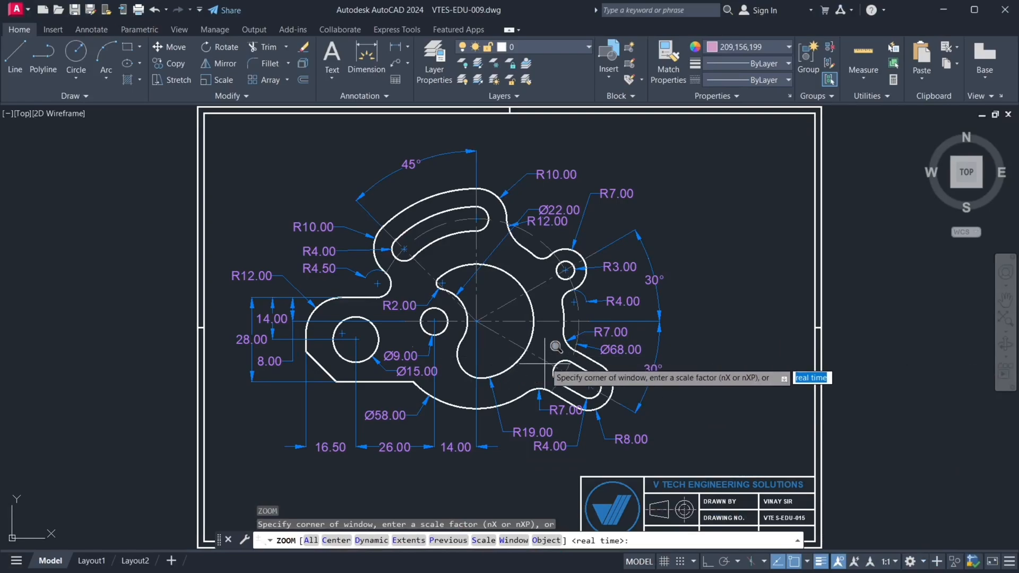
{"action": "scroll", "coordinate": [557, 343], "scroll_direction": "down", "scroll_amount": 4}
{"action": "scroll", "coordinate": [557, 343], "scroll_direction": "down", "scroll_amount": 3}
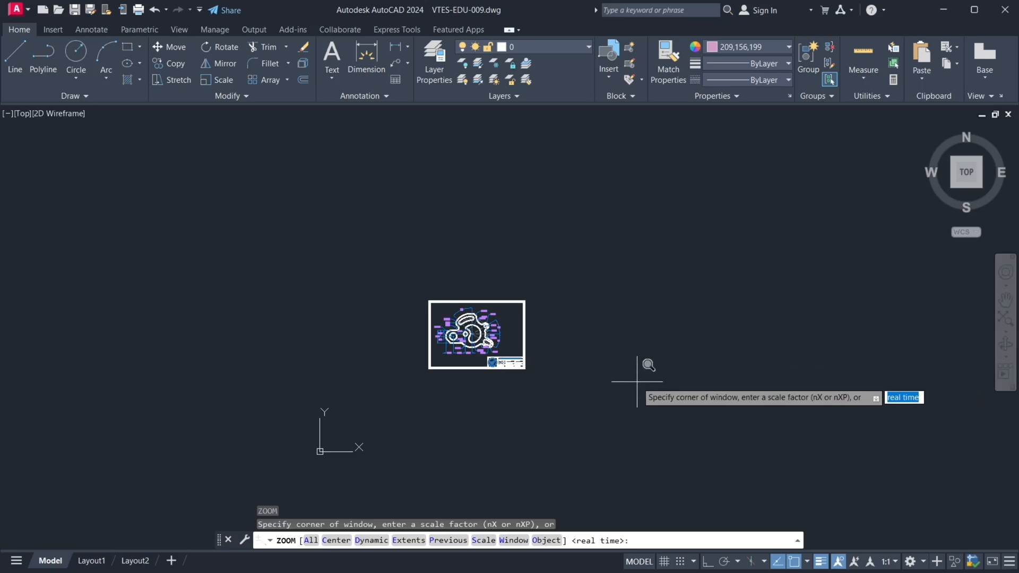
{"action": "type", "text": "A"}
{"action": "key", "text": "Return"}
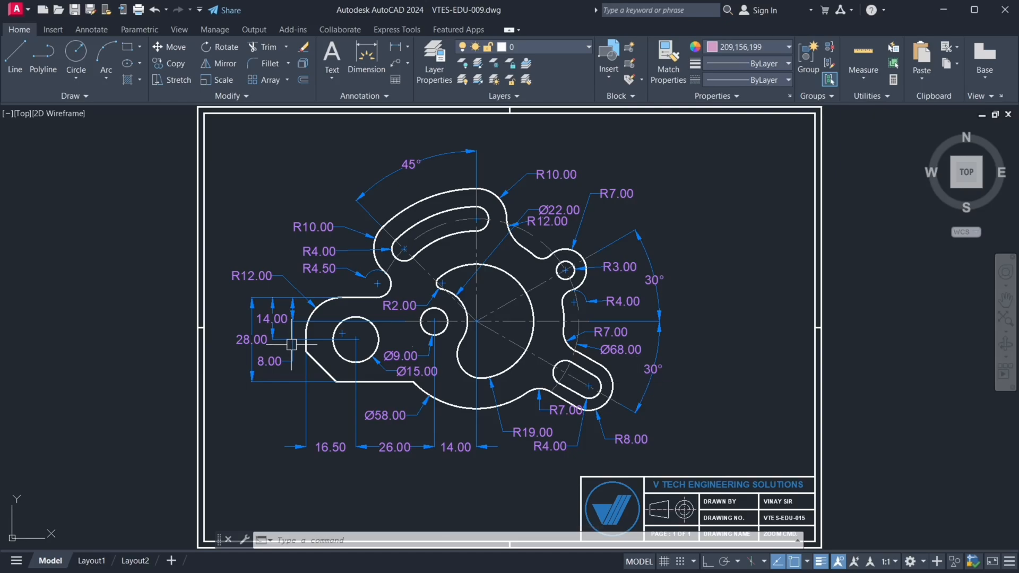
Step: Move the reduced sheet off to one side and re-centre the view on the plate's centre with Zoom Center, keeping the default height
{"action": "scroll", "coordinate": [296, 353], "scroll_direction": "down", "scroll_amount": 6}
{"action": "middle_click_drag", "start_coordinate": [343, 344], "coordinate": [155, 340]}
{"action": "scroll", "coordinate": [153, 341], "scroll_direction": "up", "scroll_amount": 2}
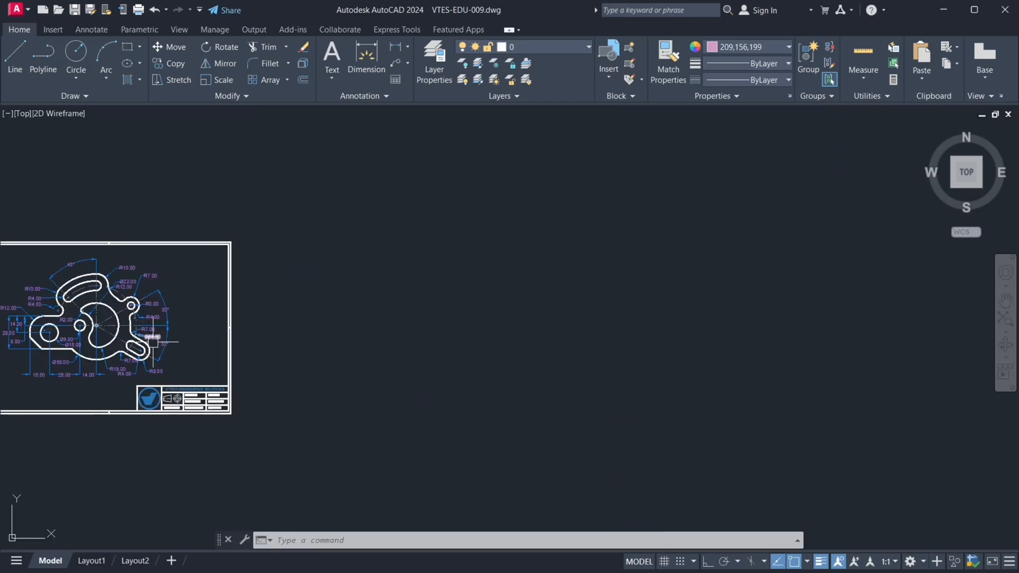
{"action": "type", "text": "z"}
{"action": "key", "text": "Return"}
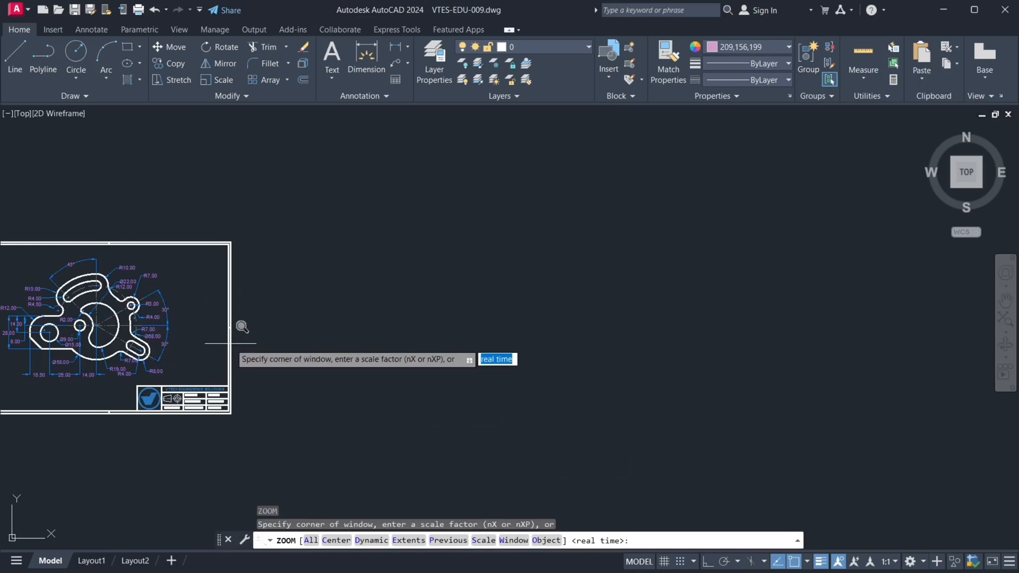
{"action": "type", "text": "C"}
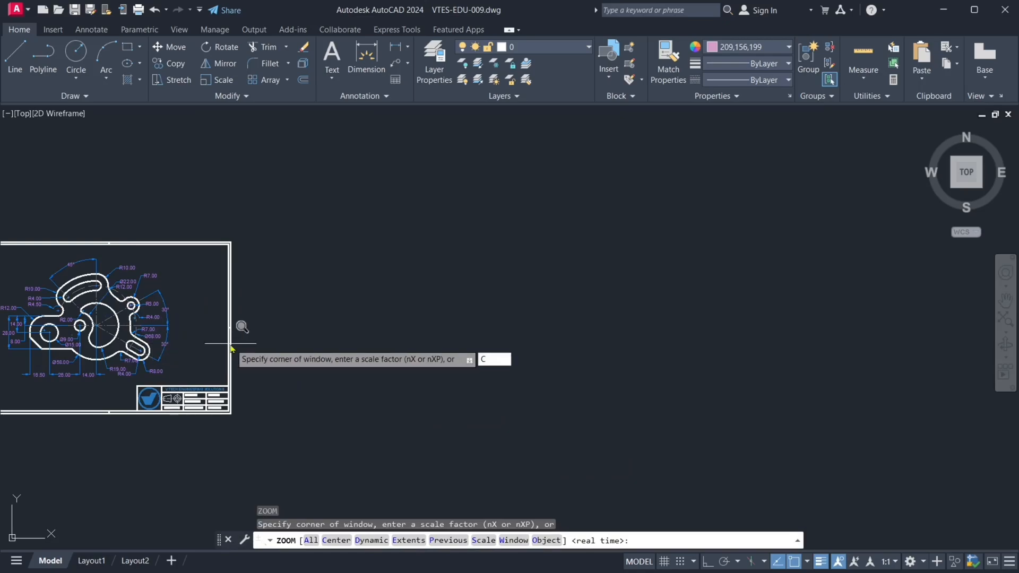
{"action": "key", "text": "Return"}
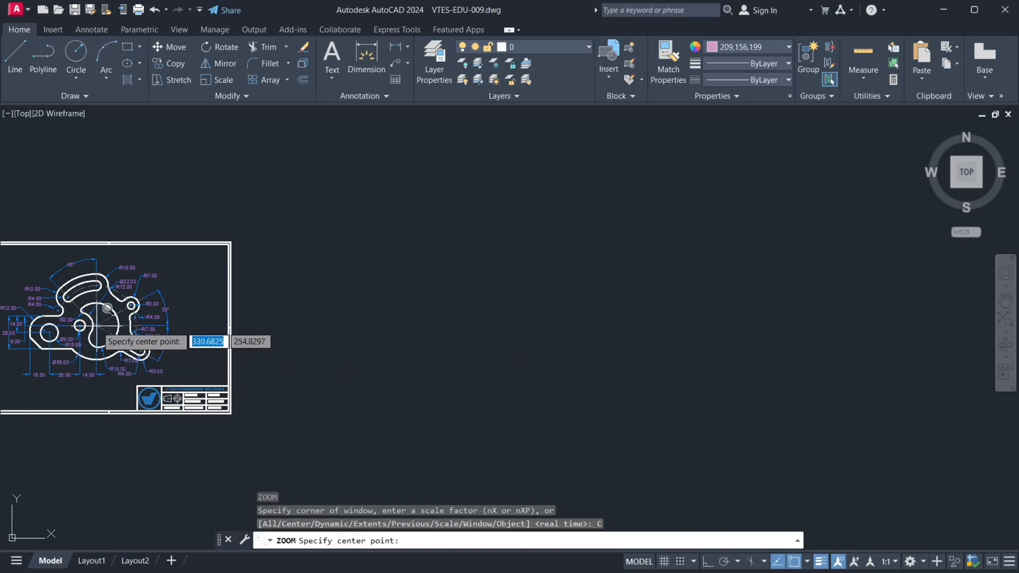
{"action": "left_click", "coordinate": [127, 322]}
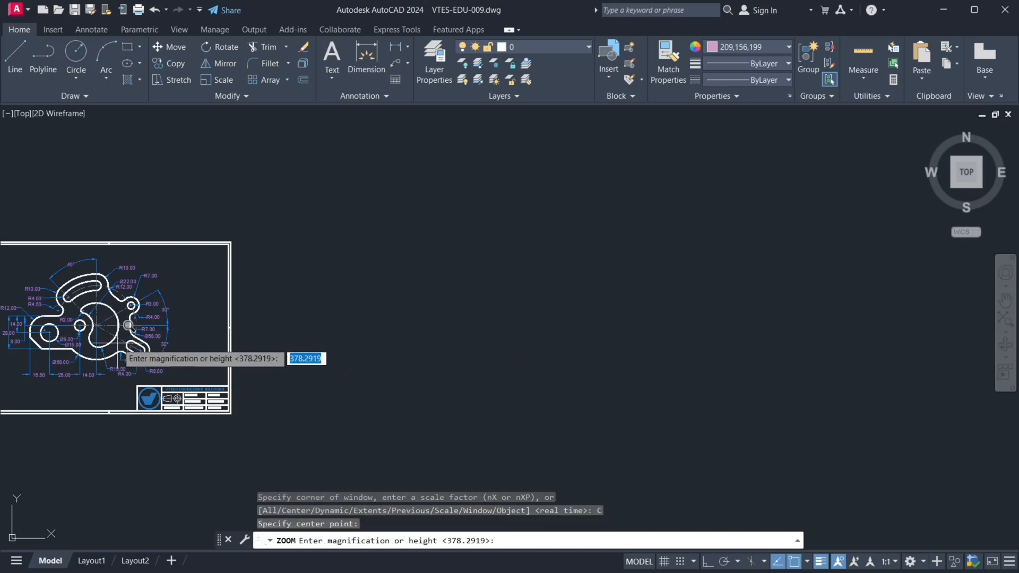
{"action": "key", "text": "Return"}
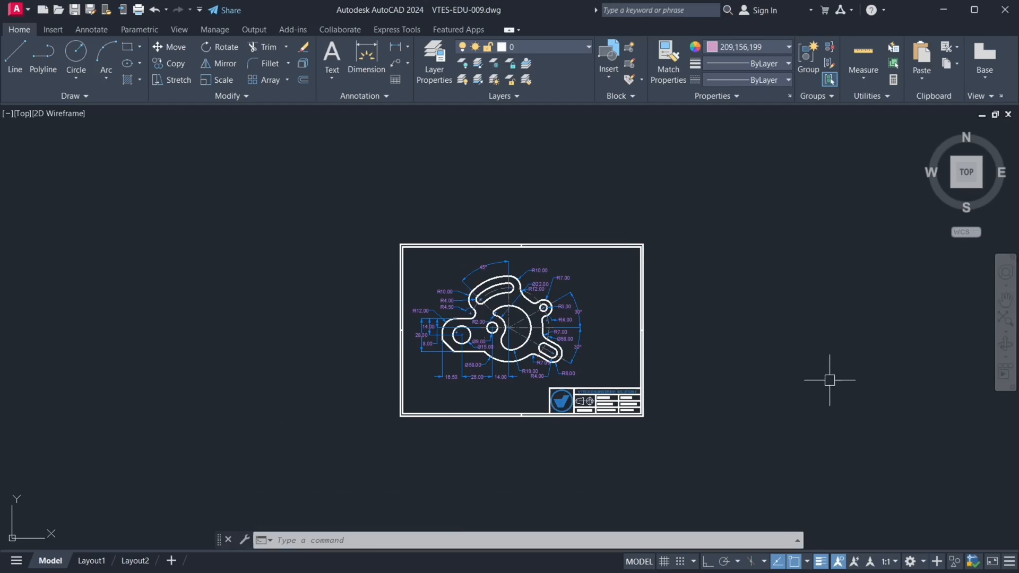
Step: Shift the sheet to the opposite side, enlarge it, and use Zoom Center on the plate's centre again with the default height
{"action": "mouse_move", "coordinate": [705, 392]}
{"action": "middle_mouse_down"}
{"action": "mouse_move", "coordinate": [837, 401]}
{"action": "mouse_move", "coordinate": [1017, 374]}
{"action": "middle_mouse_up"}
{"action": "mouse_move", "coordinate": [853, 412]}
{"action": "middle_mouse_down"}
{"action": "mouse_move", "coordinate": [760, 435]}
{"action": "mouse_move", "coordinate": [736, 466]}
{"action": "middle_mouse_up"}
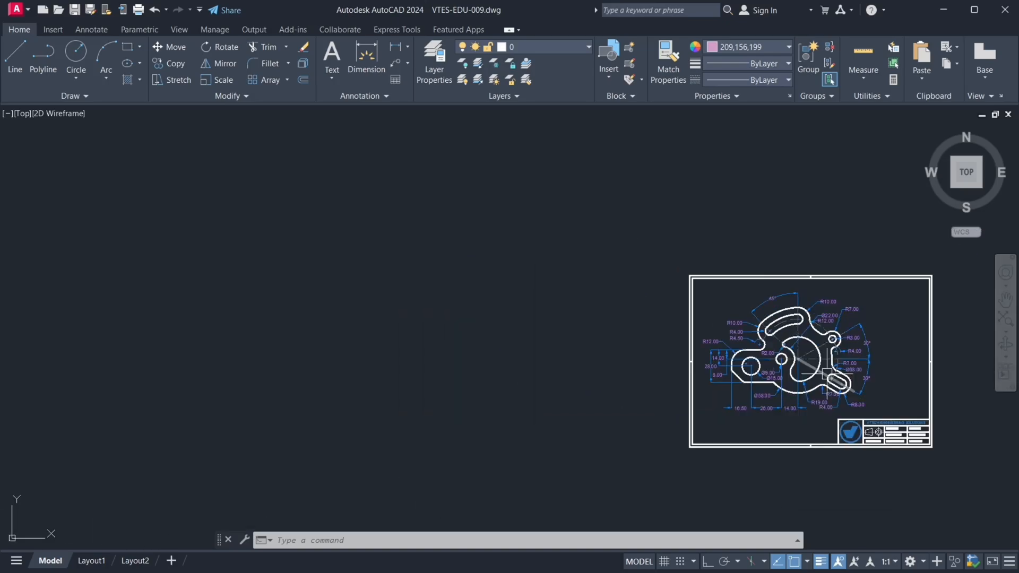
{"action": "scroll", "coordinate": [828, 374], "scroll_direction": "up", "scroll_amount": 2}
{"action": "middle_click_drag", "start_coordinate": [827, 373], "coordinate": [860, 359]}
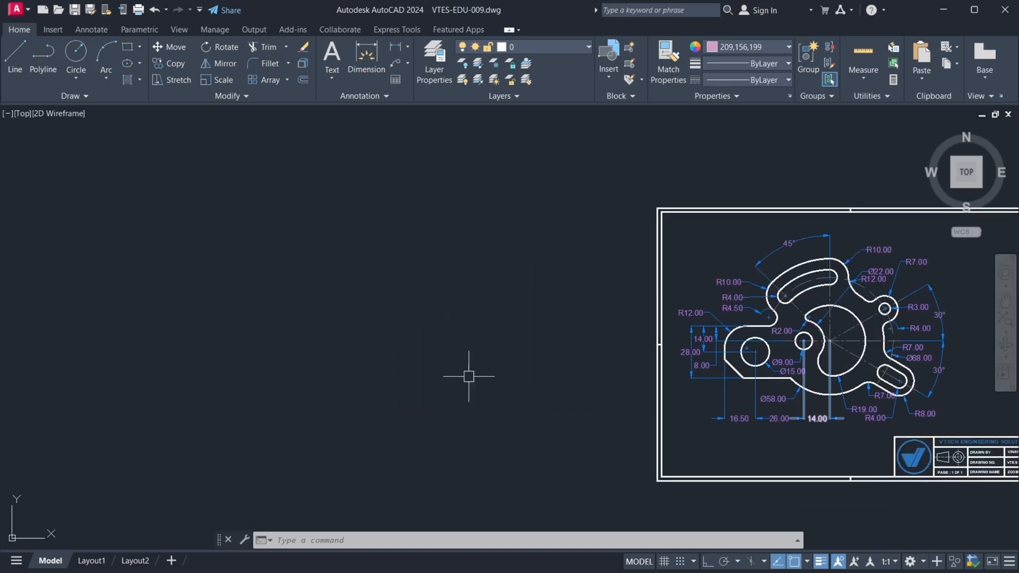
{"action": "type", "text": "z"}
{"action": "key", "text": "Return"}
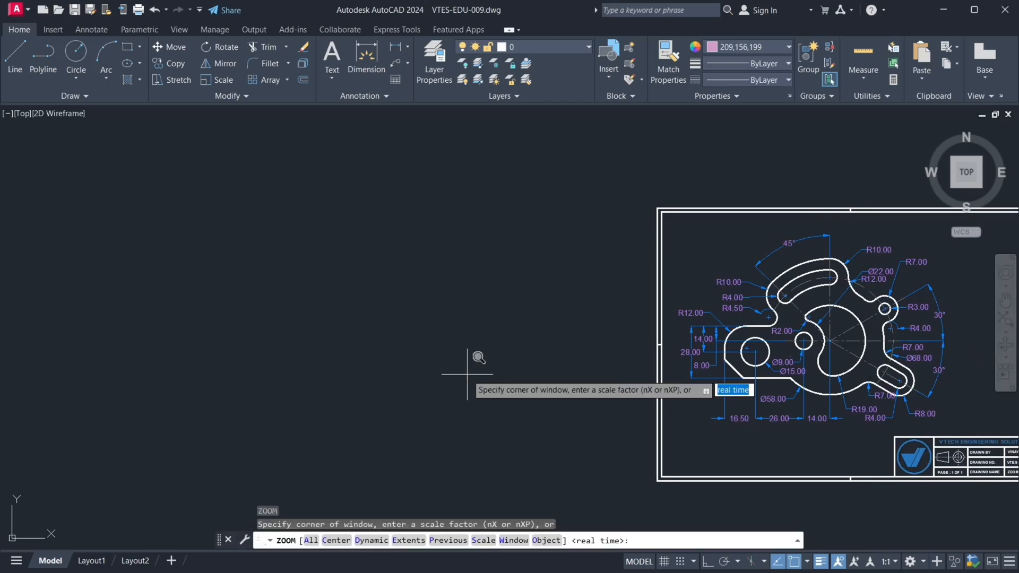
{"action": "type", "text": "C"}
{"action": "key", "text": "Return"}
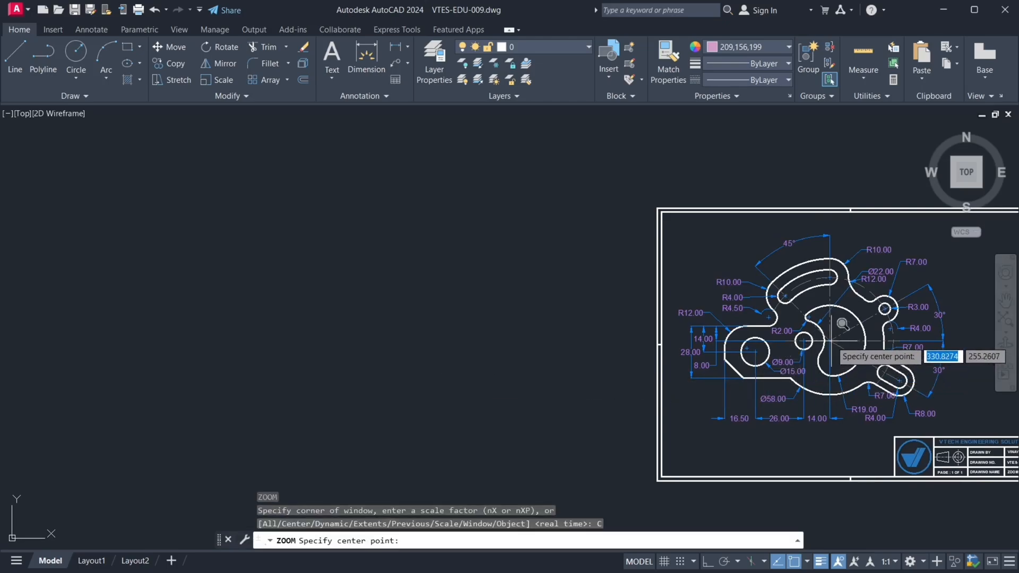
{"action": "left_click", "coordinate": [843, 324]}
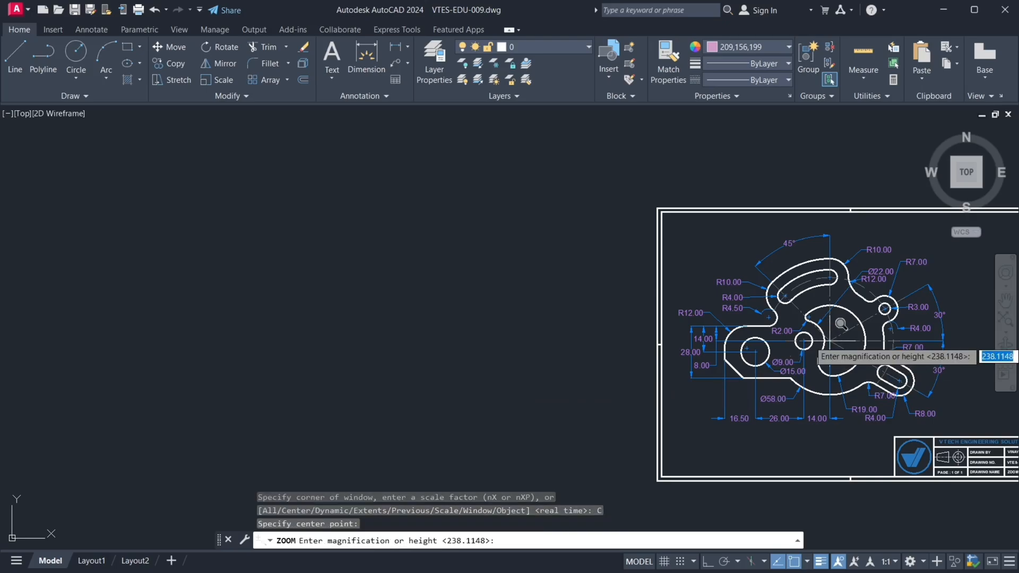
{"action": "key", "text": "Return"}
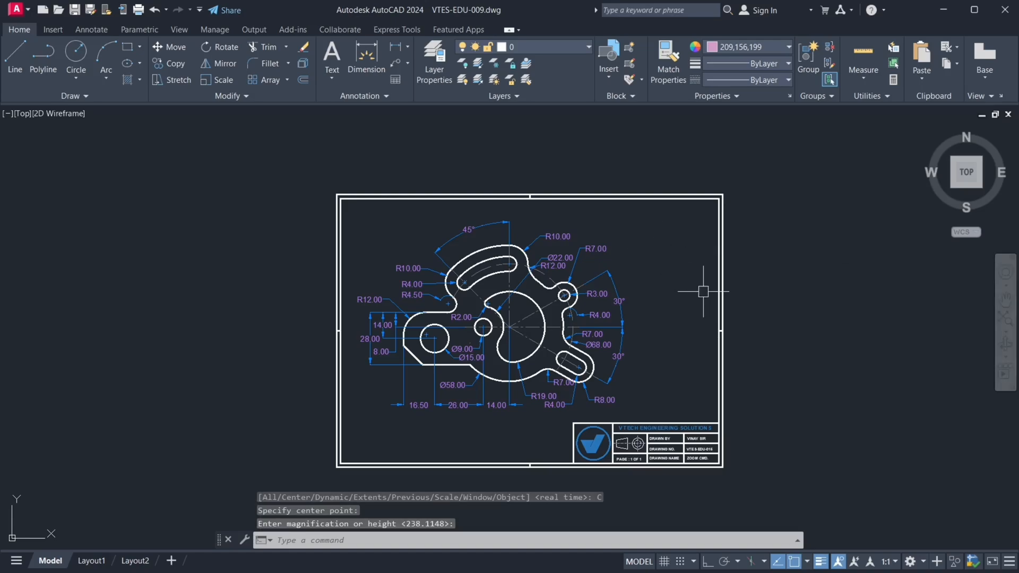
Step: Fit the sheet in view, reduce it to a small size, and fit the drawing again with Zoom Extents
{"action": "middle_click", "coordinate": [754, 301]}
{"action": "middle_click", "coordinate": [754, 301]}
{"action": "scroll", "coordinate": [711, 322], "scroll_direction": "down", "scroll_amount": 4}
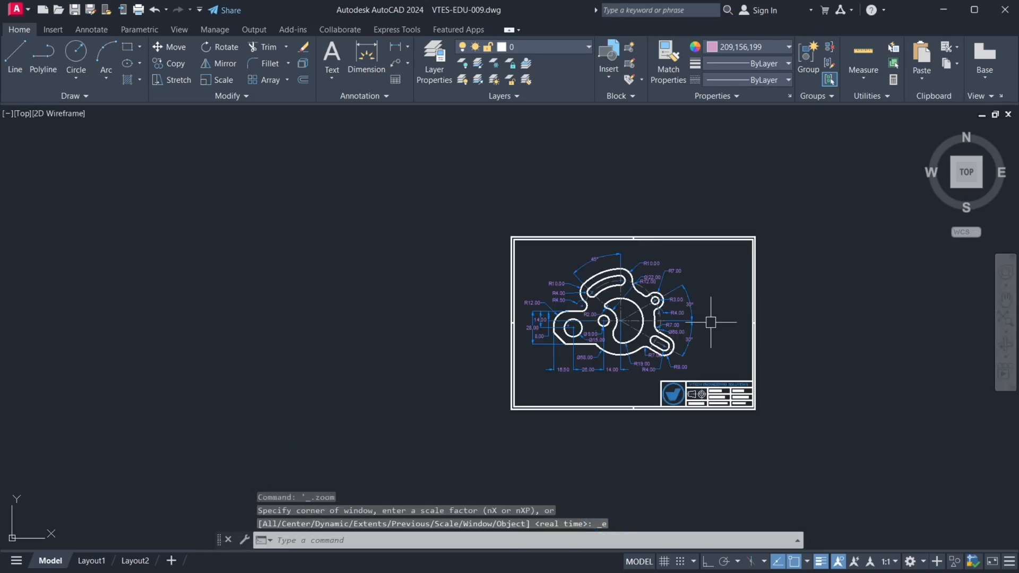
{"action": "type", "text": "z"}
{"action": "key", "text": "Return"}
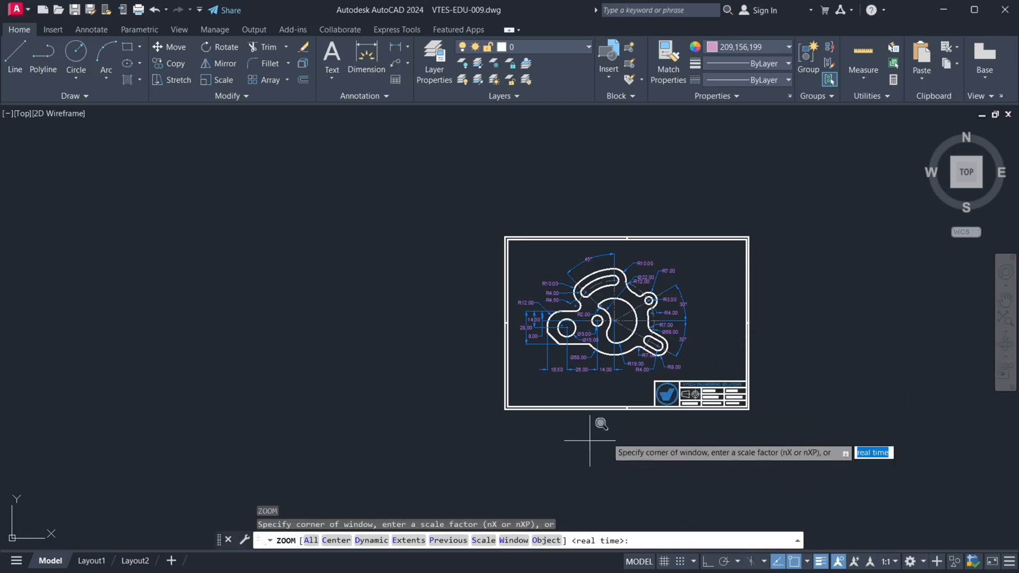
{"action": "type", "text": "E"}
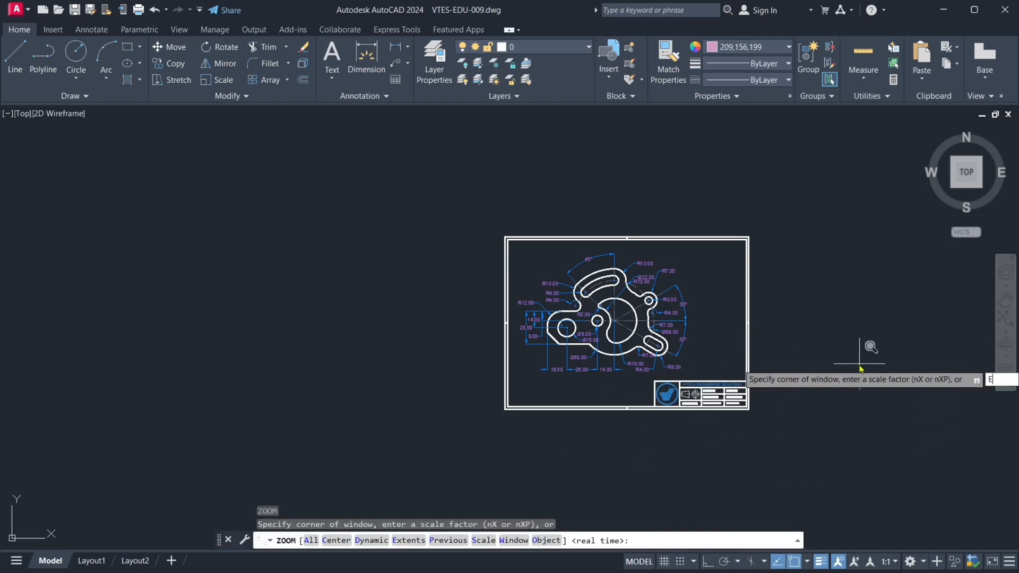
{"action": "key", "text": "Return"}
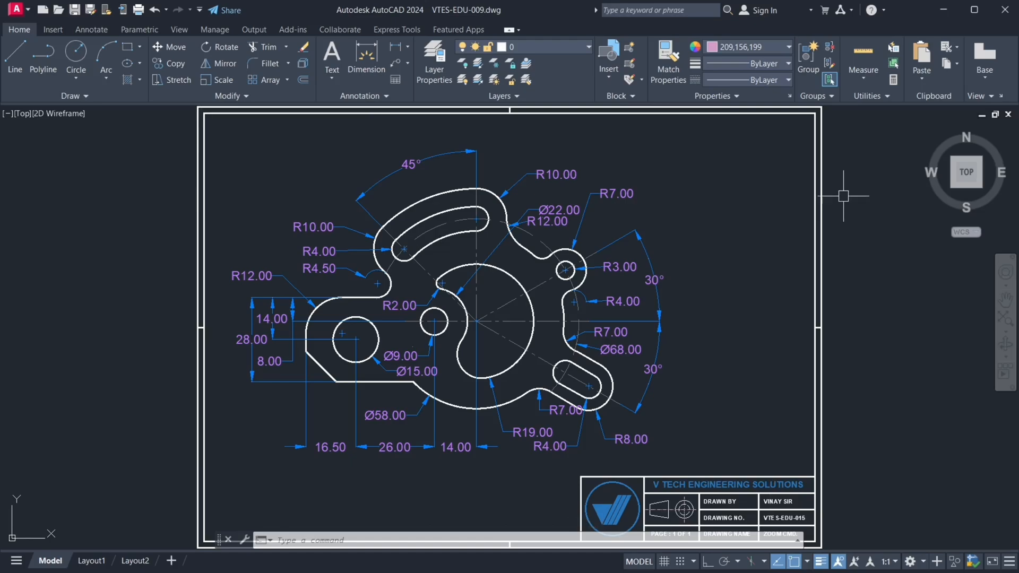
{"action": "key", "text": "Escape"}
{"action": "key", "text": "Escape"}
{"action": "key", "text": "Escape"}
{"action": "type", "text": "z"}
{"action": "key", "text": "Return"}
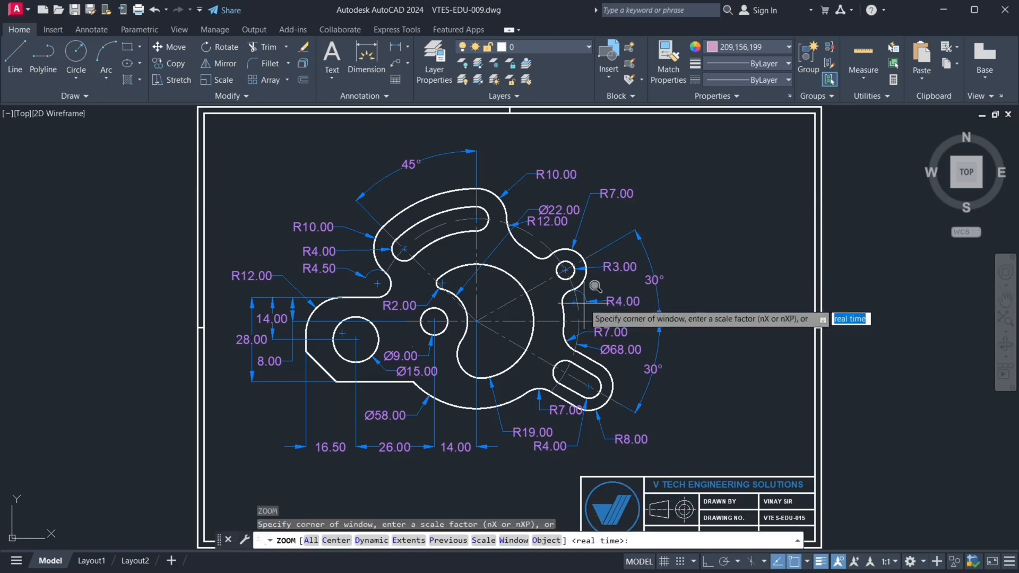
{"action": "scroll", "coordinate": [637, 302], "scroll_direction": "down", "scroll_amount": 4}
{"action": "scroll", "coordinate": [611, 308], "scroll_direction": "up", "scroll_amount": 4}
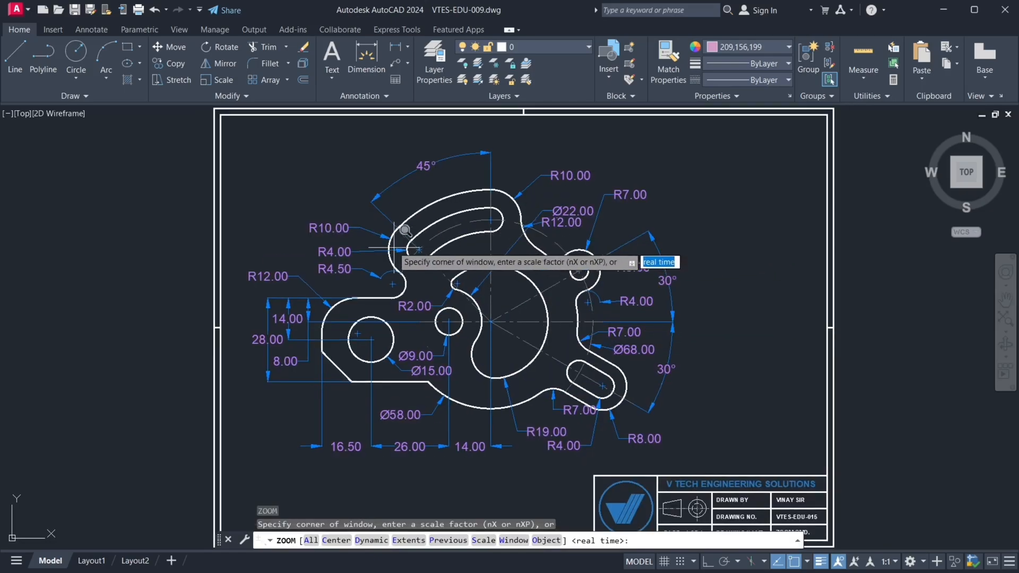
{"action": "key", "text": "Escape"}
{"action": "key", "text": "Escape"}
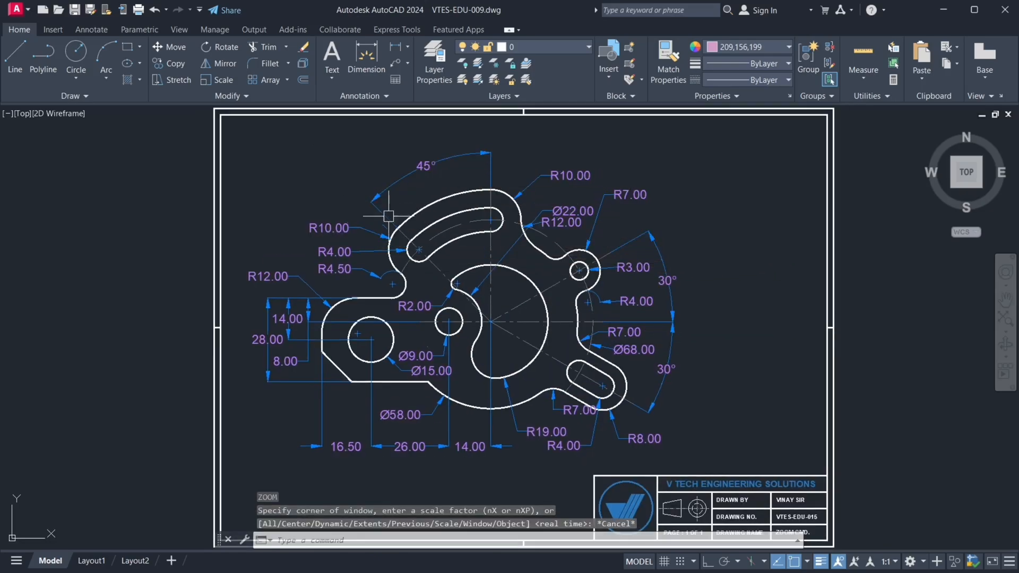
{"action": "left_click", "coordinate": [337, 142]}
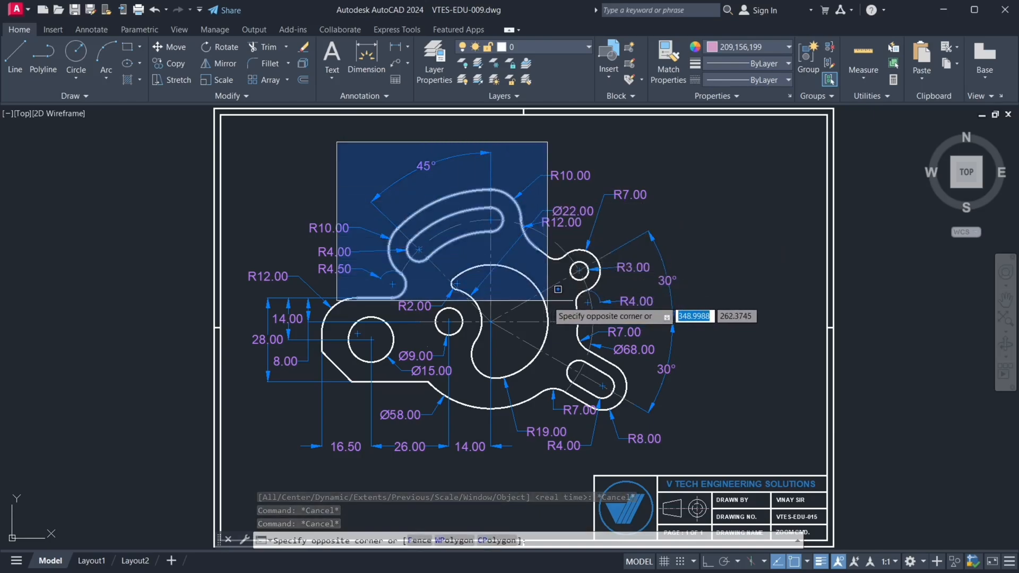
{"action": "left_click", "coordinate": [364, 166]}
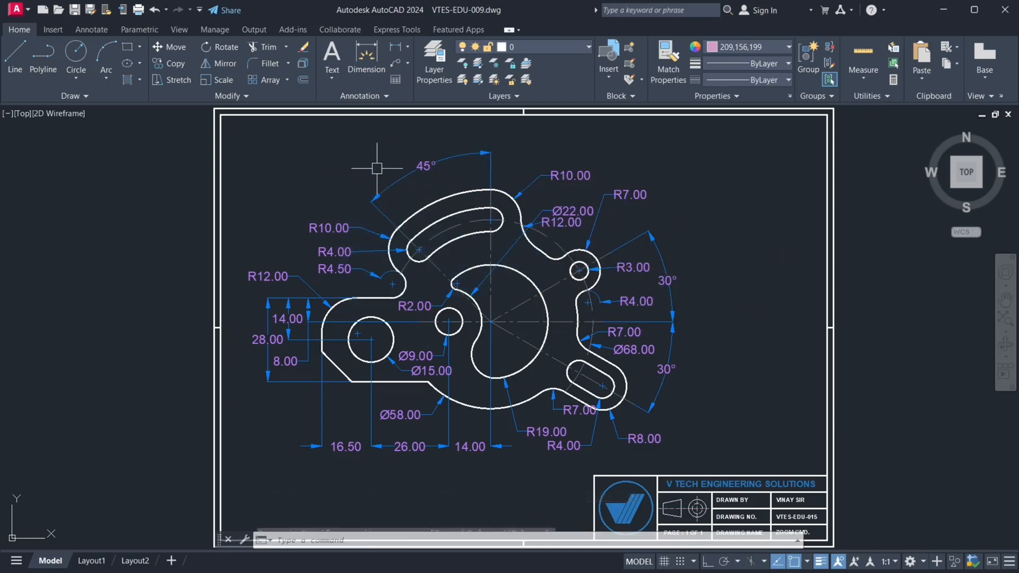
Step: Enlarge the curved slot area under the 45° dimension with Zoom Window and shift the enlarged view slightly upward
{"action": "type", "text": "Z"}
{"action": "key", "text": "Return"}
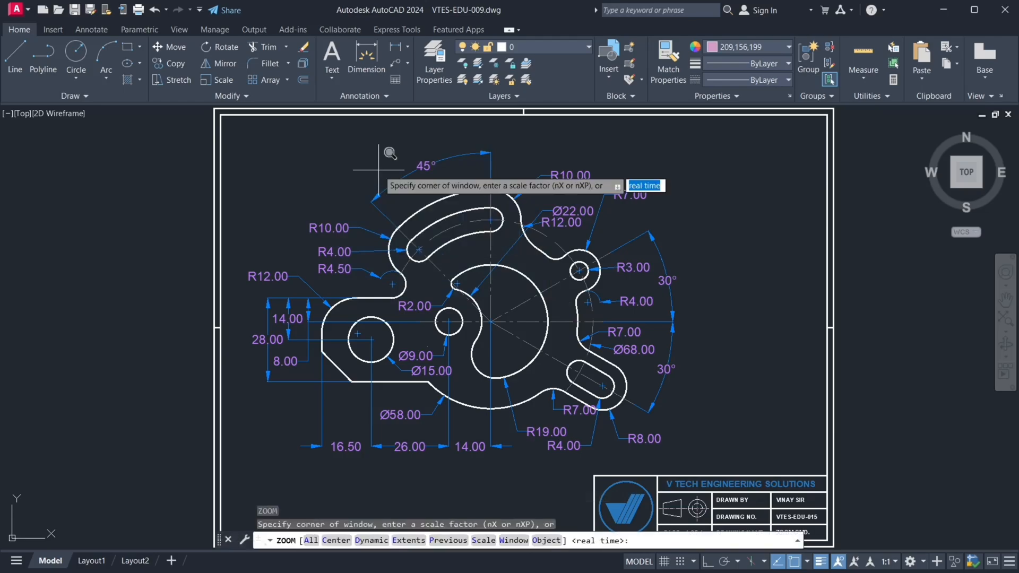
{"action": "type", "text": "W"}
{"action": "key", "text": "Return"}
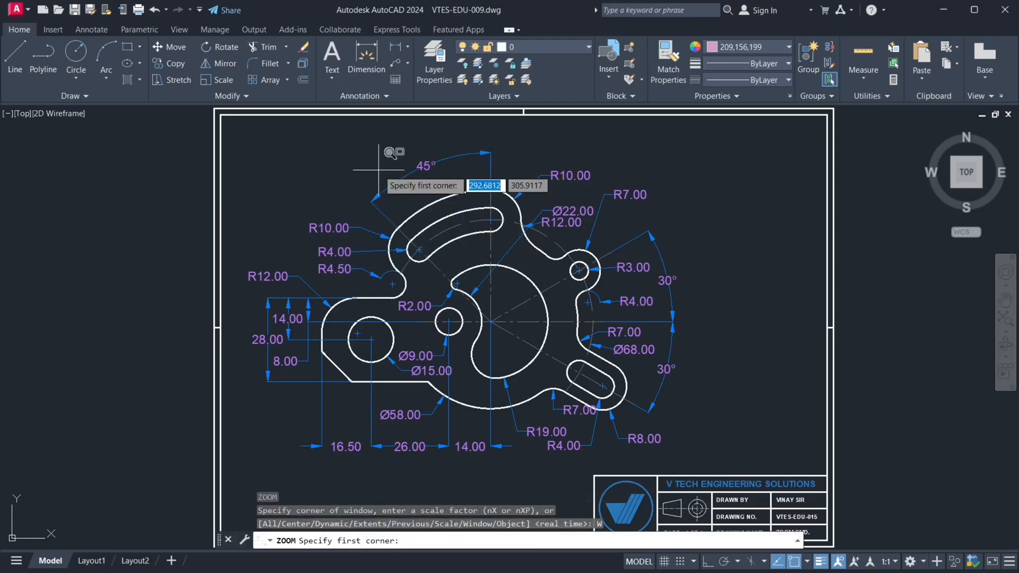
{"action": "left_click", "coordinate": [338, 134]}
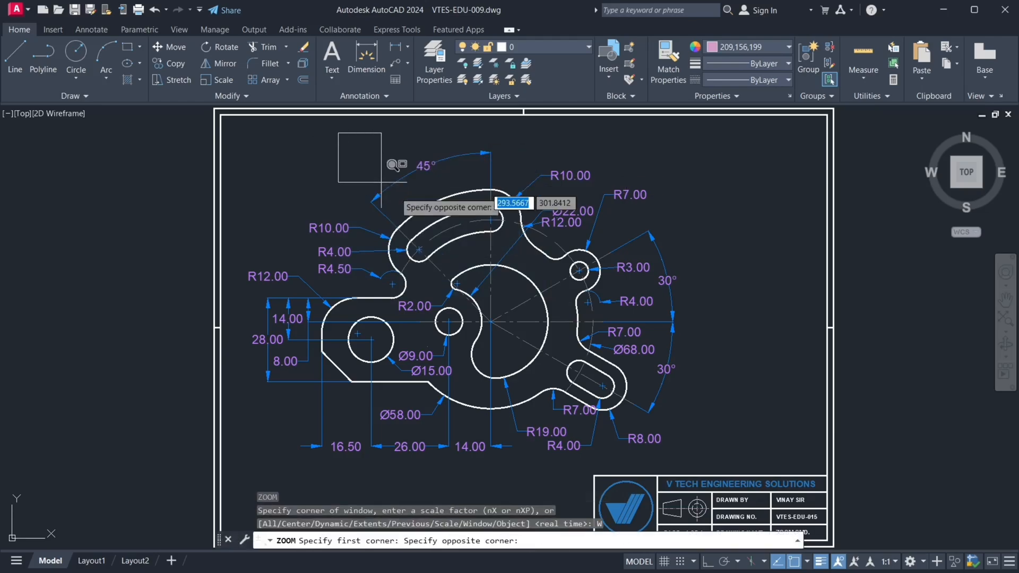
{"action": "left_click", "coordinate": [559, 297]}
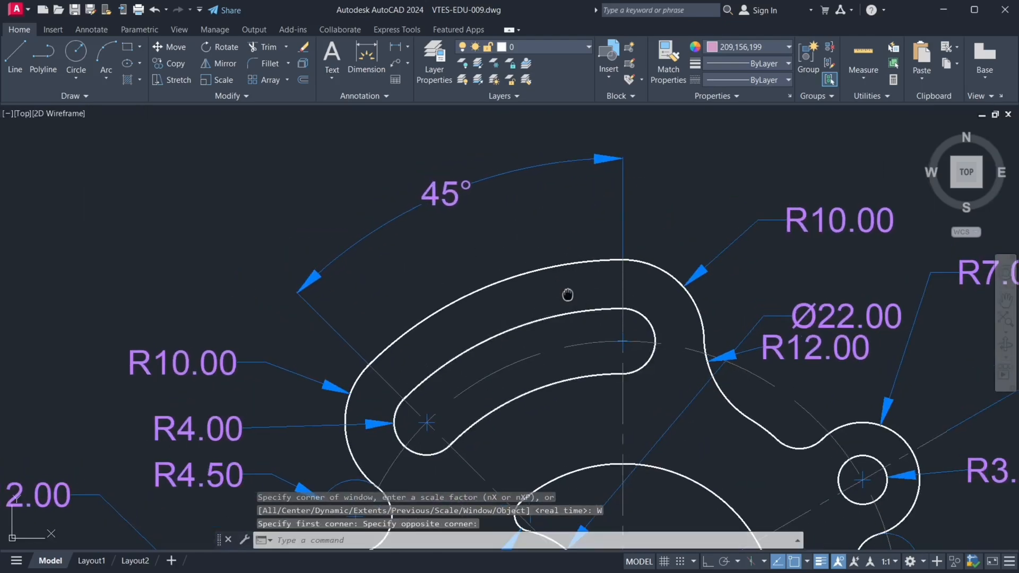
{"action": "middle_click_drag", "start_coordinate": [567, 294], "coordinate": [562, 231]}
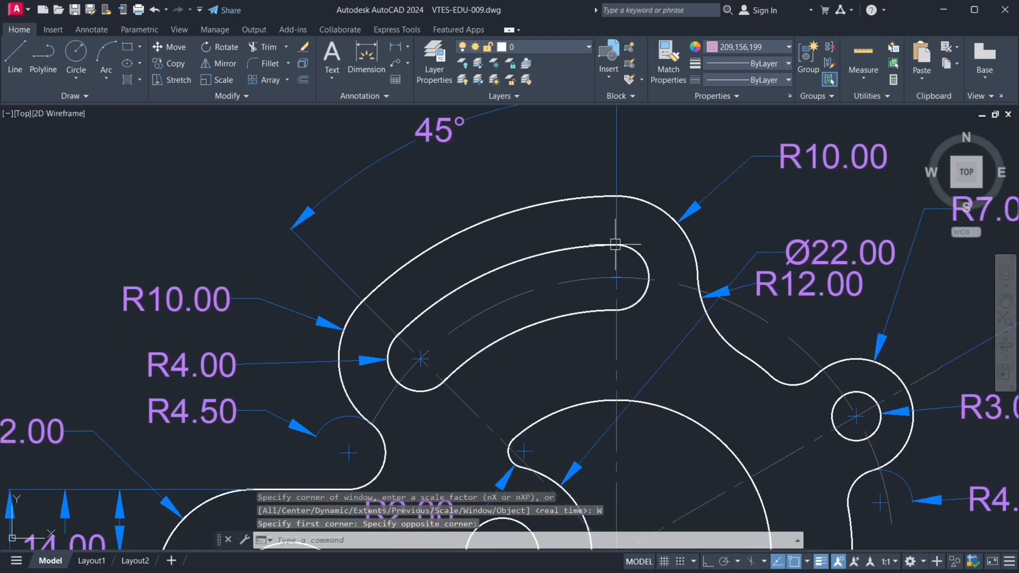
Step: Return to the full sheet, reduce it to a small size, and refit the drawing using the Zoom command's Extents option
{"action": "scroll", "coordinate": [375, 277], "scroll_direction": "down", "scroll_amount": 5}
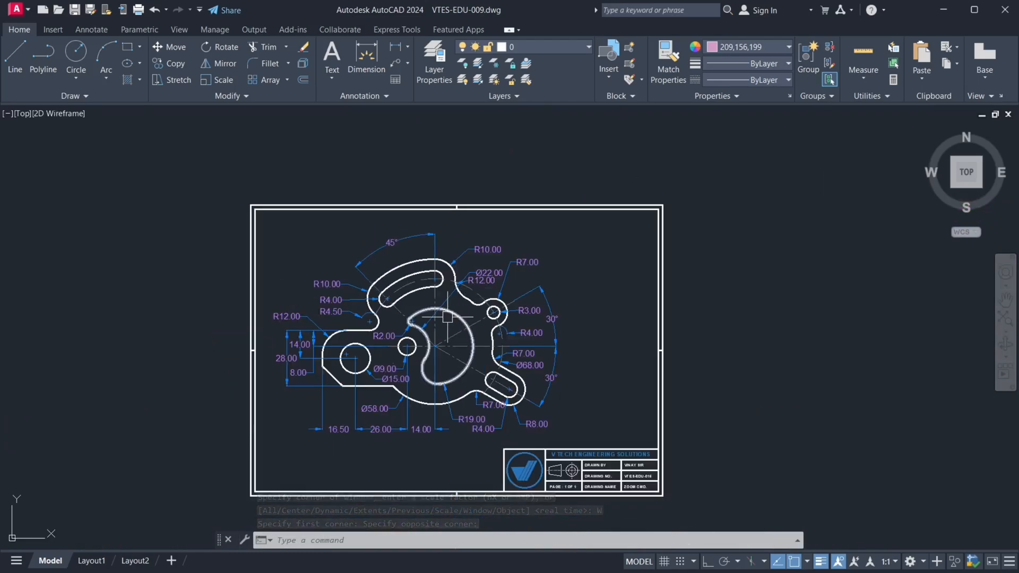
{"action": "middle_click", "coordinate": [448, 317]}
{"action": "middle_click", "coordinate": [448, 317]}
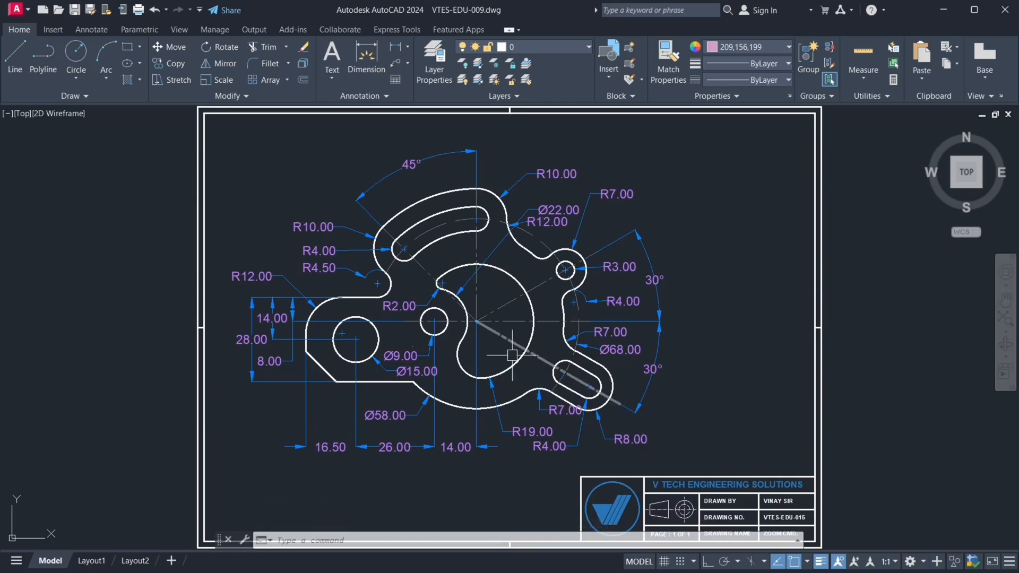
{"action": "scroll", "coordinate": [507, 355], "scroll_direction": "down", "scroll_amount": 5}
{"action": "type", "text": "Z"}
{"action": "key", "text": "Return"}
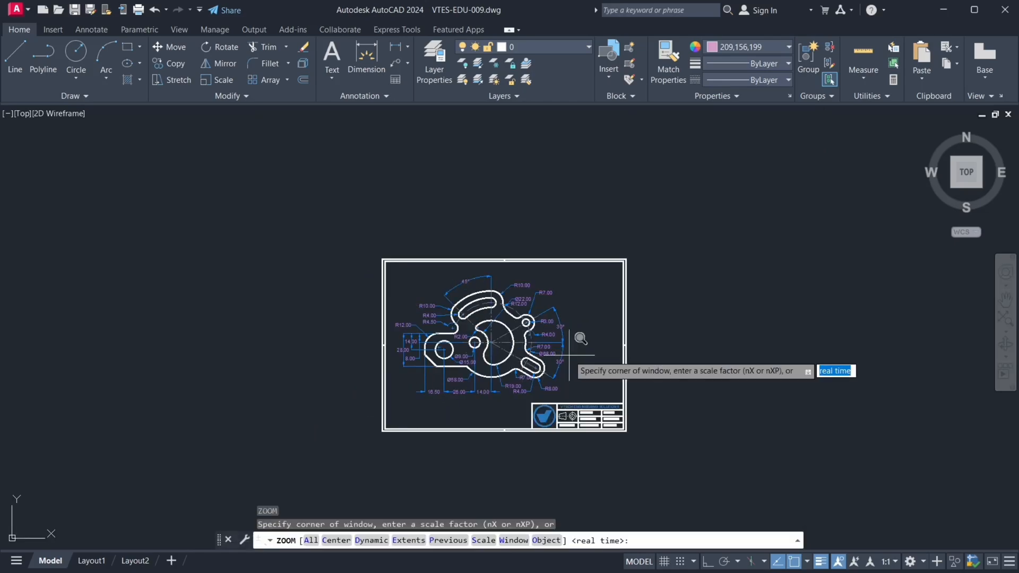
{"action": "type", "text": "E"}
{"action": "key", "text": "Return"}
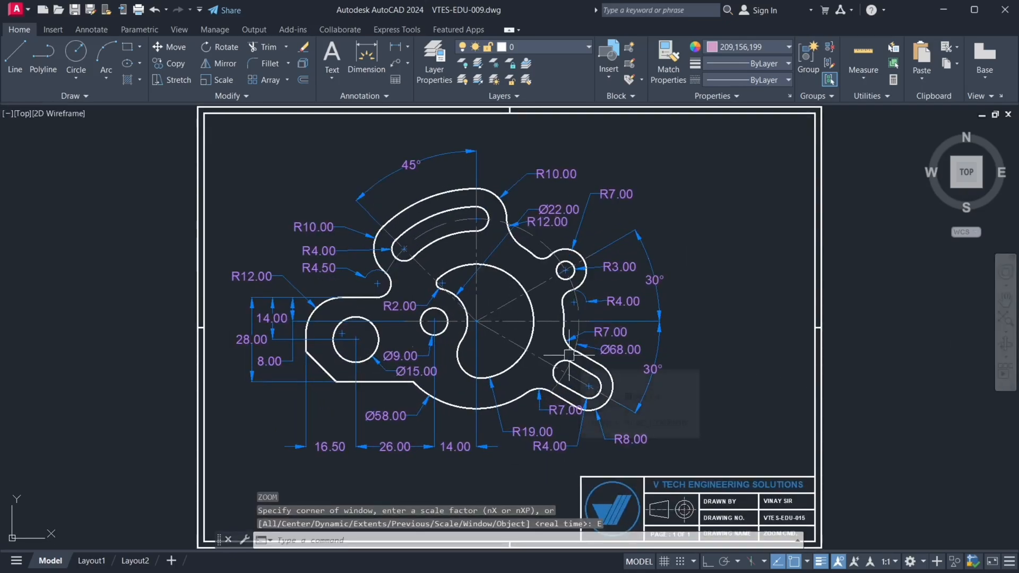
Step: Shrink the sheet again and bring the whole drawing back with the Zoom command's Extents and All options
{"action": "key", "text": "Escape"}
{"action": "scroll", "coordinate": [568, 345], "scroll_direction": "down", "scroll_amount": 5}
{"action": "type", "text": "Z"}
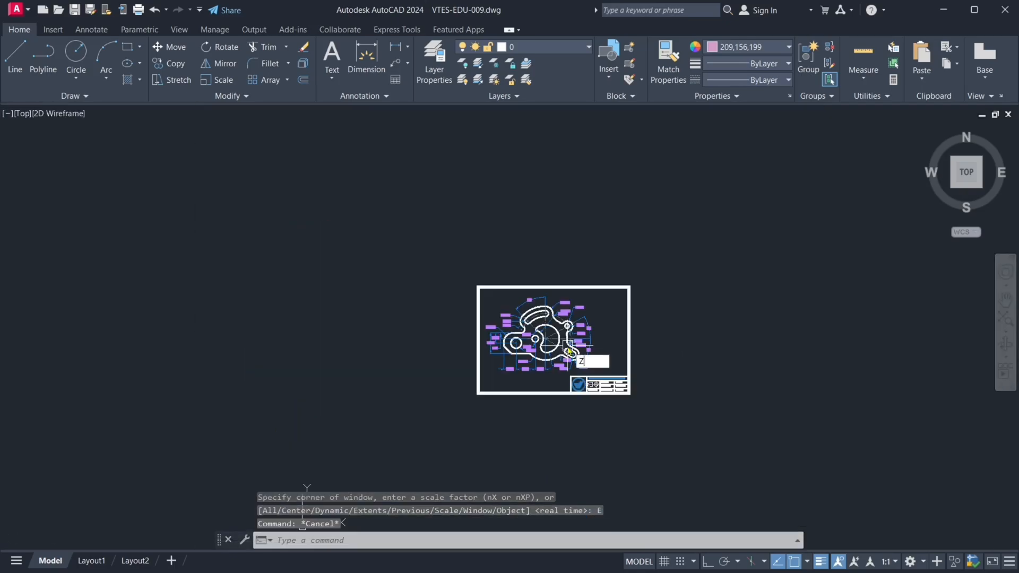
{"action": "key", "text": "Return"}
{"action": "type", "text": "E"}
{"action": "key", "text": "Return"}
{"action": "type", "text": "A"}
{"action": "key", "text": "Return"}
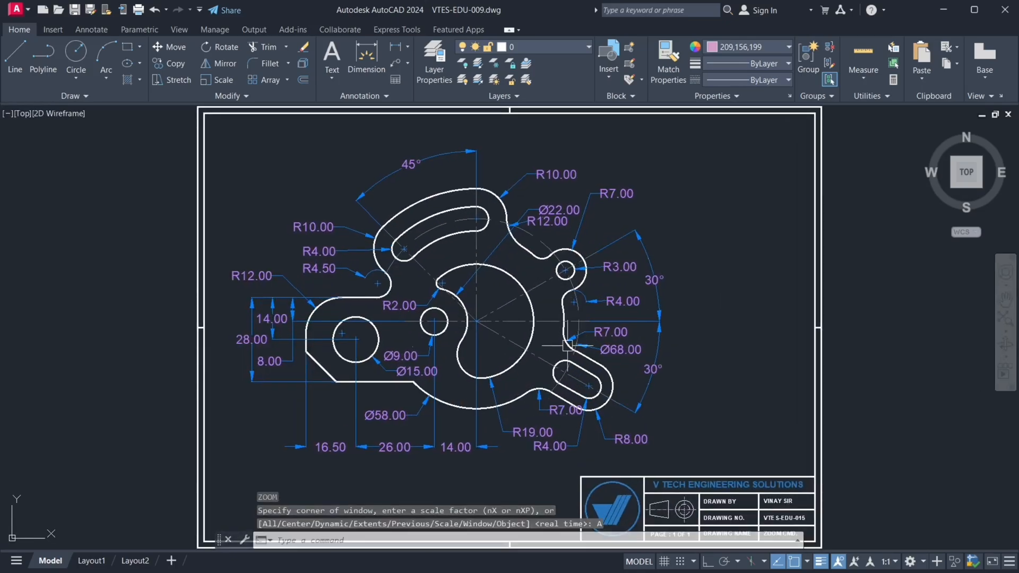
Step: Reduce the sheet and use Zoom Window to enlarge the plate area around the 15 mm hole and its 28 mm dimension
{"action": "scroll", "coordinate": [535, 344], "scroll_direction": "up", "scroll_amount": 3}
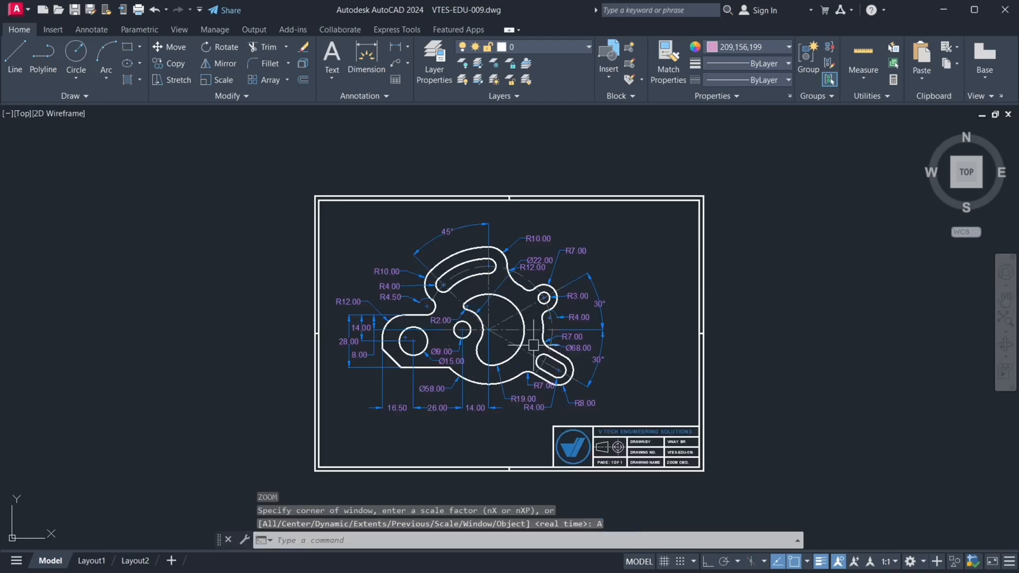
{"action": "key", "text": "Return"}
{"action": "type", "text": "W"}
{"action": "key", "text": "Return"}
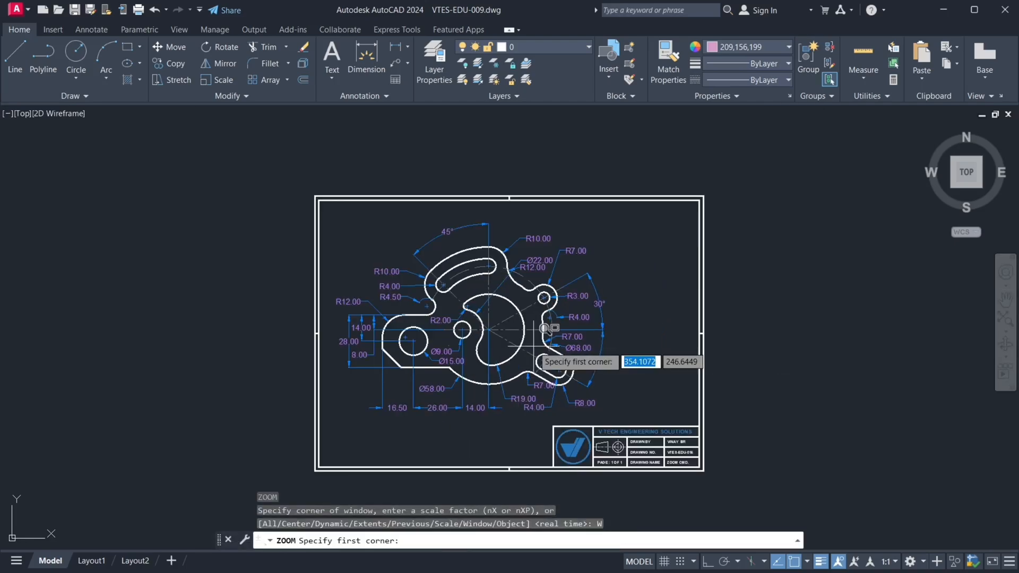
{"action": "left_click", "coordinate": [331, 259]}
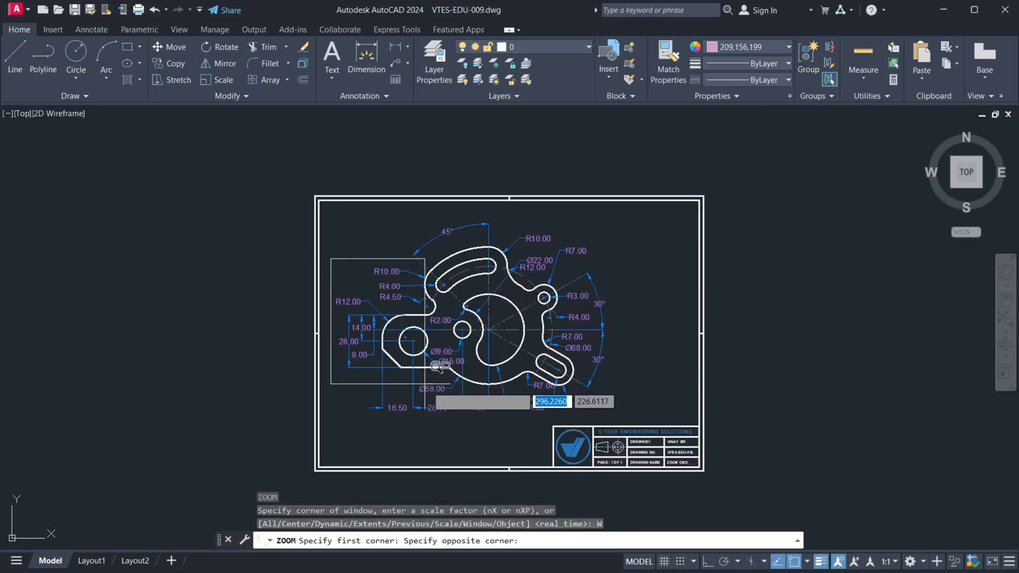
{"action": "left_click", "coordinate": [462, 422]}
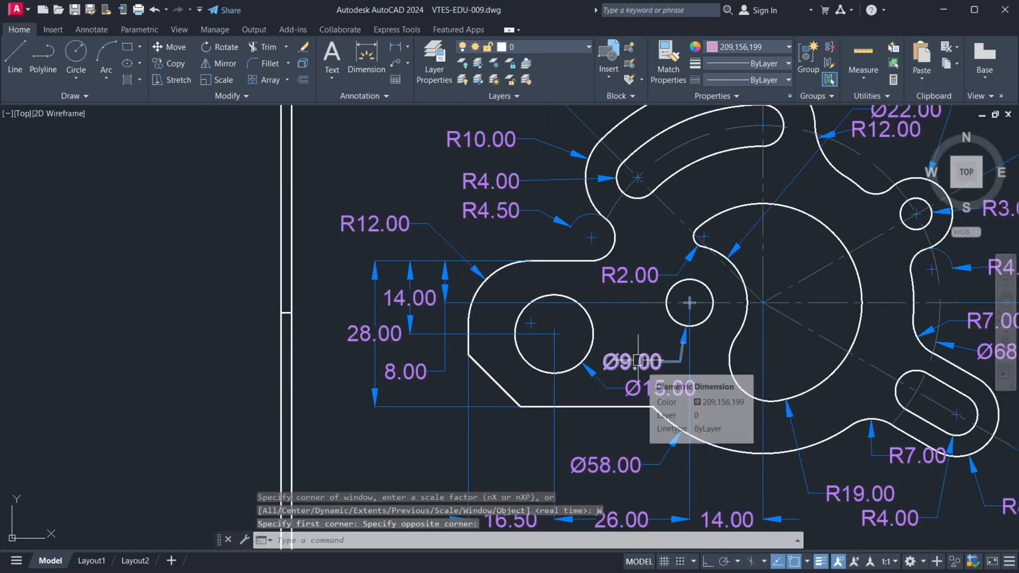
Step: Fit the whole drawing in view with Zoom All and leave no command active
{"action": "type", "text": "Z"}
{"action": "key", "text": "Return"}
{"action": "type", "text": "A"}
{"action": "key", "text": "Return"}
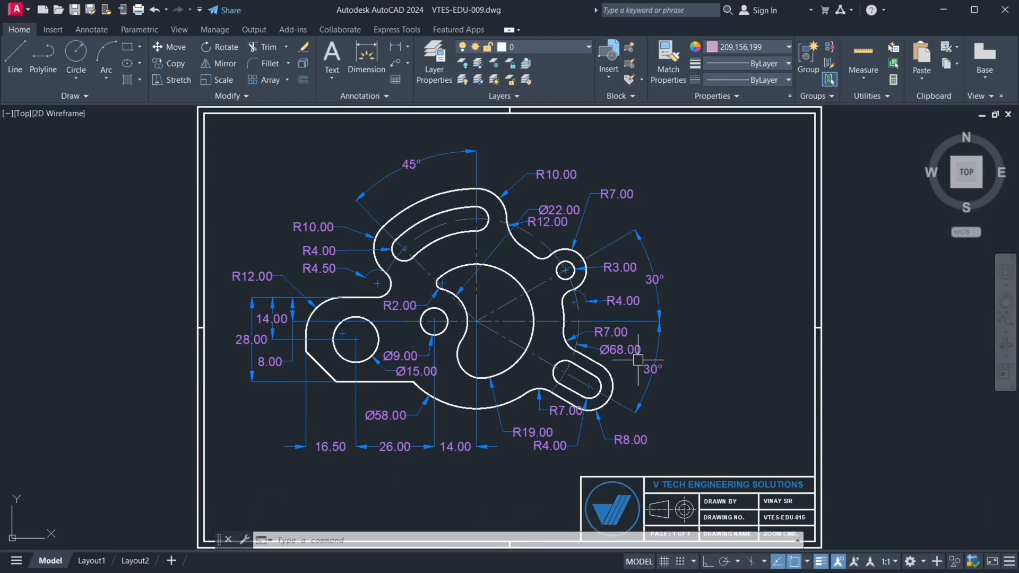
{"action": "key", "text": "Escape"}
{"action": "key", "text": "Escape"}
{"action": "key", "text": "Escape"}
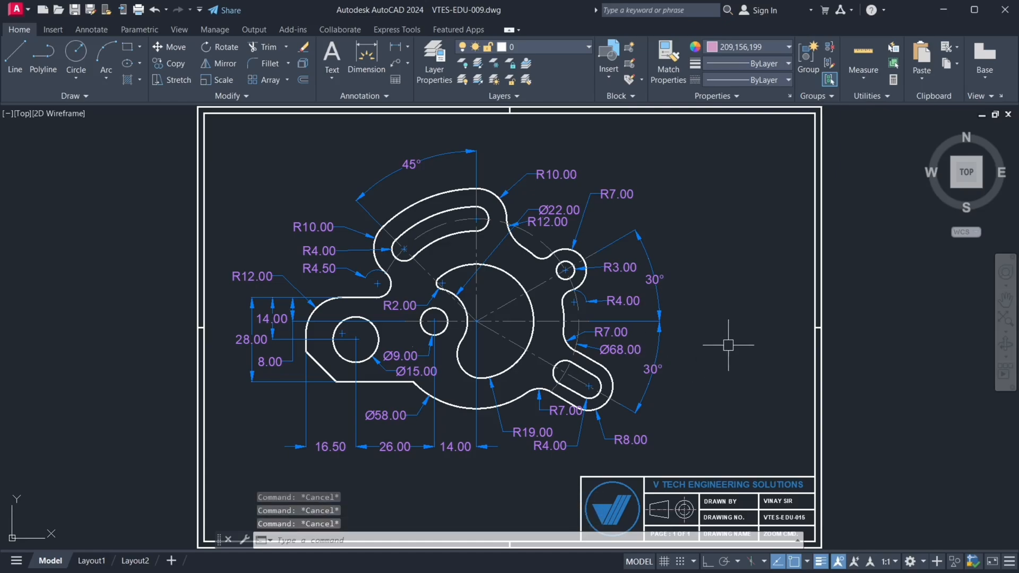
Step: Move the sheet back and forth with the realtime Pan command, keep it near the middle of the view, and exit Pan
{"action": "type", "text": "p"}
{"action": "key", "text": "Return"}
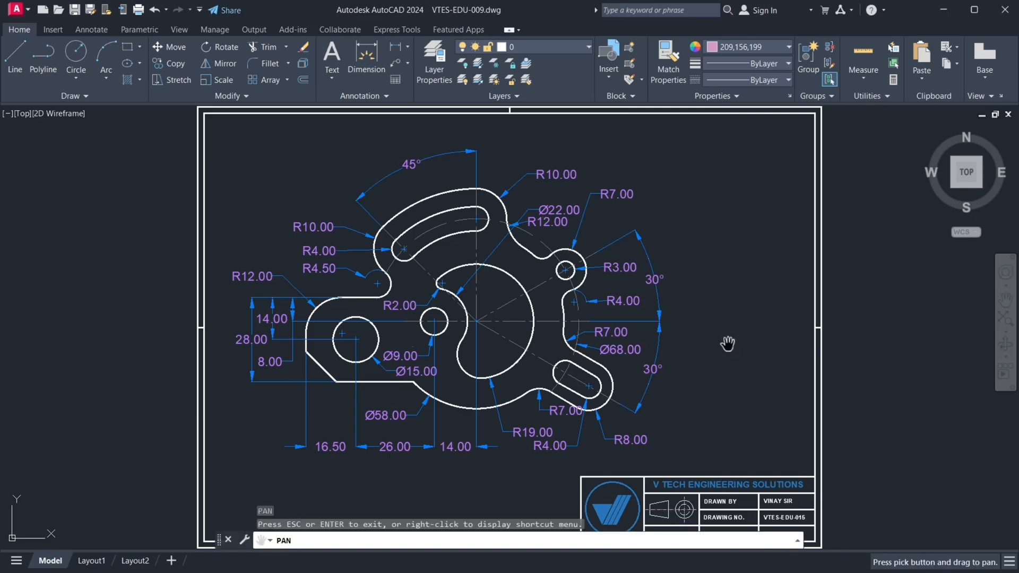
{"action": "mouse_move", "coordinate": [672, 346]}
{"action": "left_mouse_down"}
{"action": "mouse_move", "coordinate": [735, 345]}
{"action": "mouse_move", "coordinate": [669, 337]}
{"action": "left_mouse_up"}
{"action": "left_click_drag", "start_coordinate": [420, 319], "coordinate": [466, 321]}
{"action": "mouse_move", "coordinate": [533, 318]}
{"action": "left_mouse_down"}
{"action": "mouse_move", "coordinate": [416, 327]}
{"action": "mouse_move", "coordinate": [458, 327]}
{"action": "left_mouse_up"}
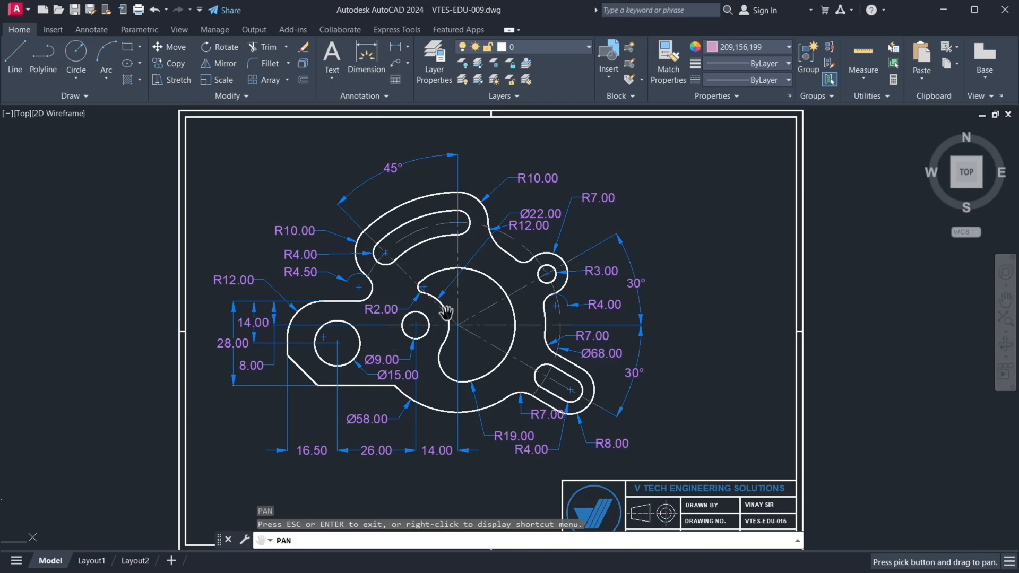
{"action": "mouse_move", "coordinate": [456, 310]}
{"action": "left_mouse_down"}
{"action": "mouse_move", "coordinate": [385, 315]}
{"action": "mouse_move", "coordinate": [451, 317]}
{"action": "left_mouse_up"}
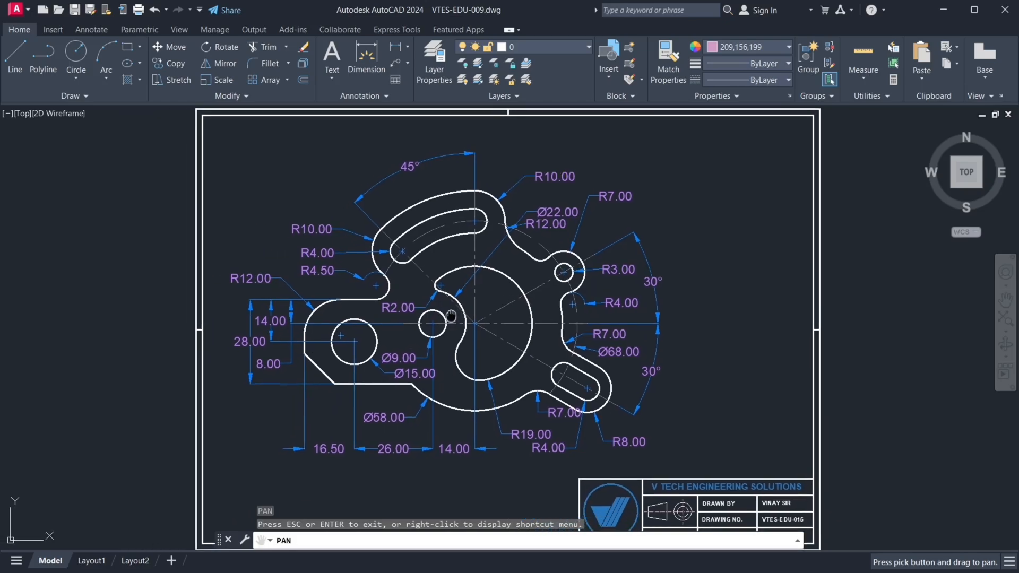
{"action": "right_click", "coordinate": [712, 291]}
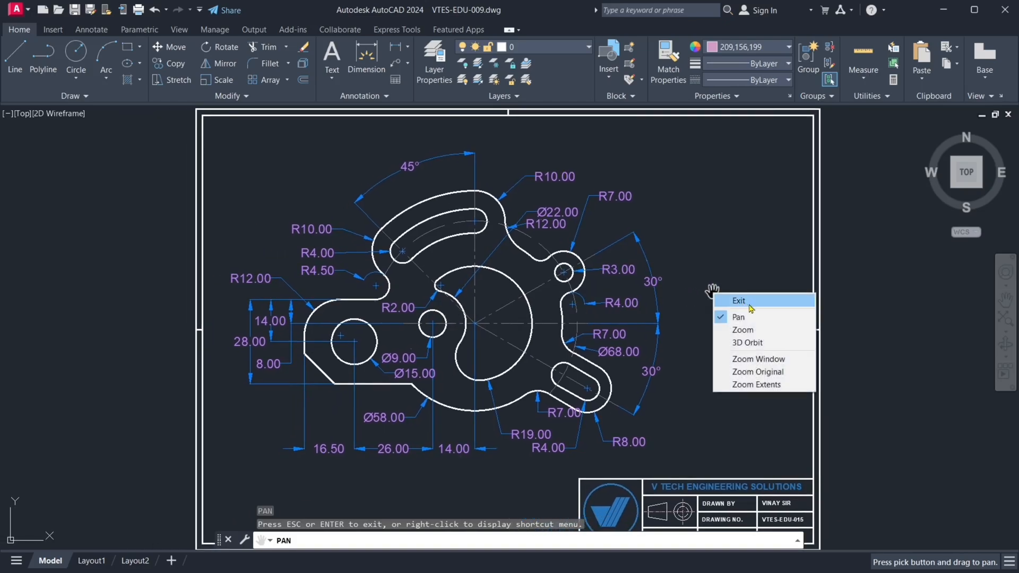
{"action": "left_click", "coordinate": [754, 306]}
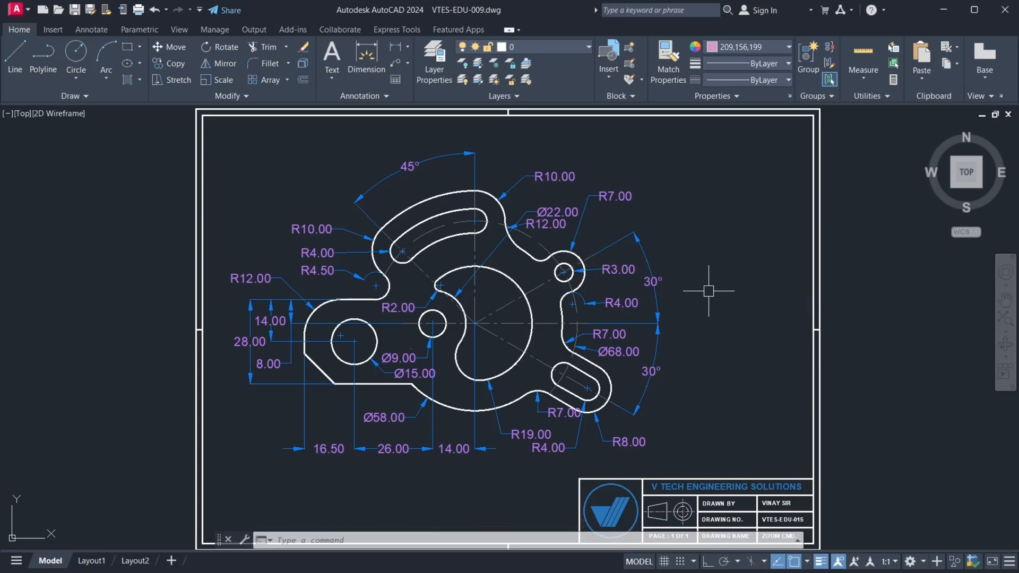
Step: Reduce the sheet to a small size near the middle of the view and regenerate the model with REGEN
{"action": "scroll", "coordinate": [653, 282], "scroll_direction": "down", "scroll_amount": 2}
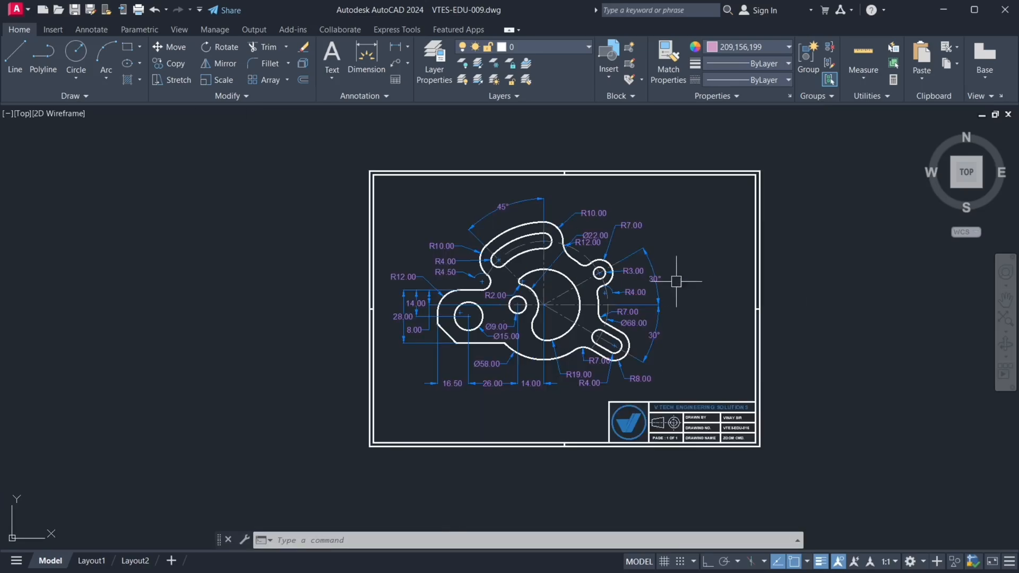
{"action": "scroll", "coordinate": [708, 289], "scroll_direction": "down", "scroll_amount": 2}
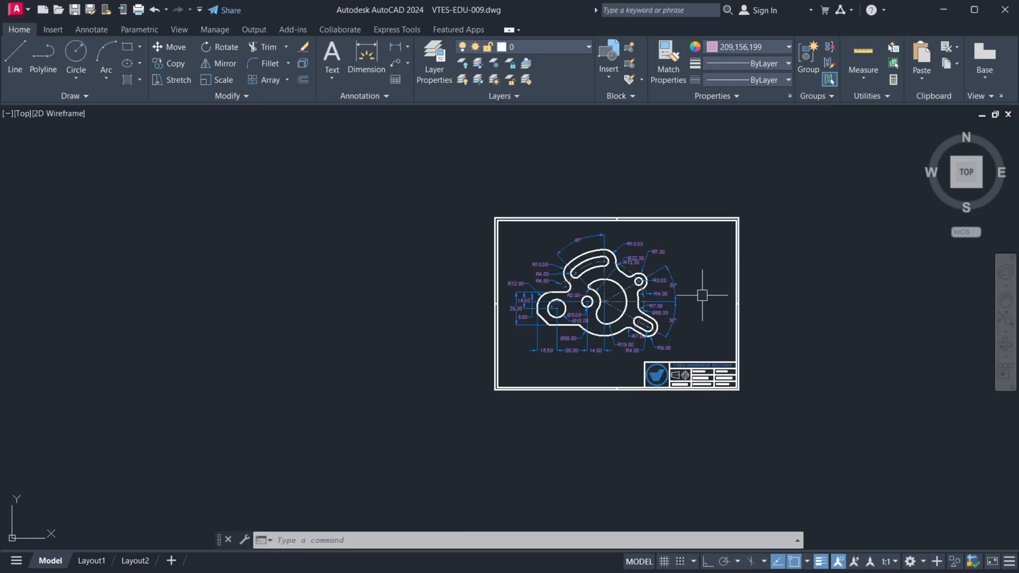
{"action": "middle_click_drag", "start_coordinate": [677, 295], "coordinate": [573, 309]}
{"action": "scroll", "coordinate": [581, 308], "scroll_direction": "down", "scroll_amount": 2}
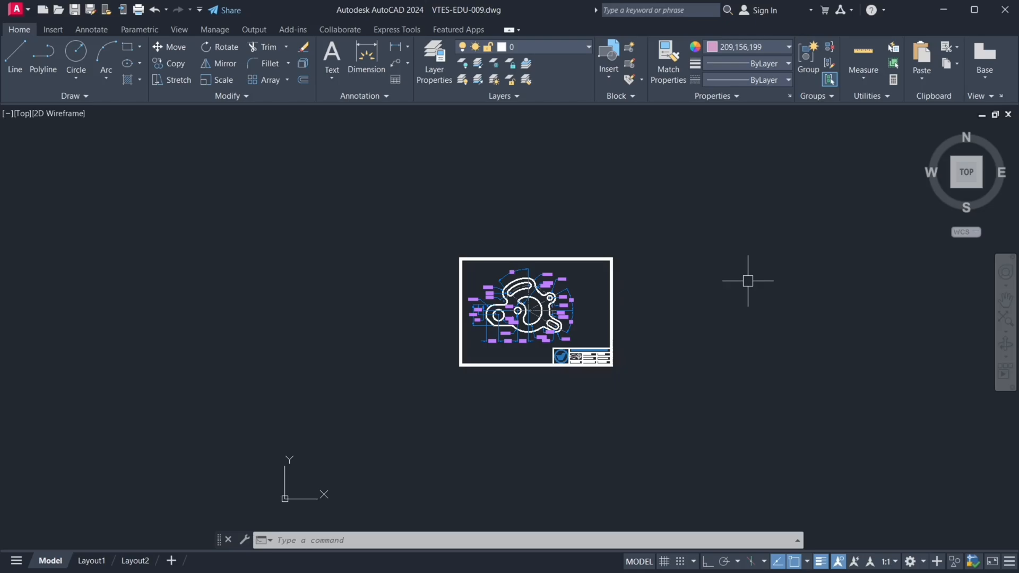
{"action": "type", "text": "RE"}
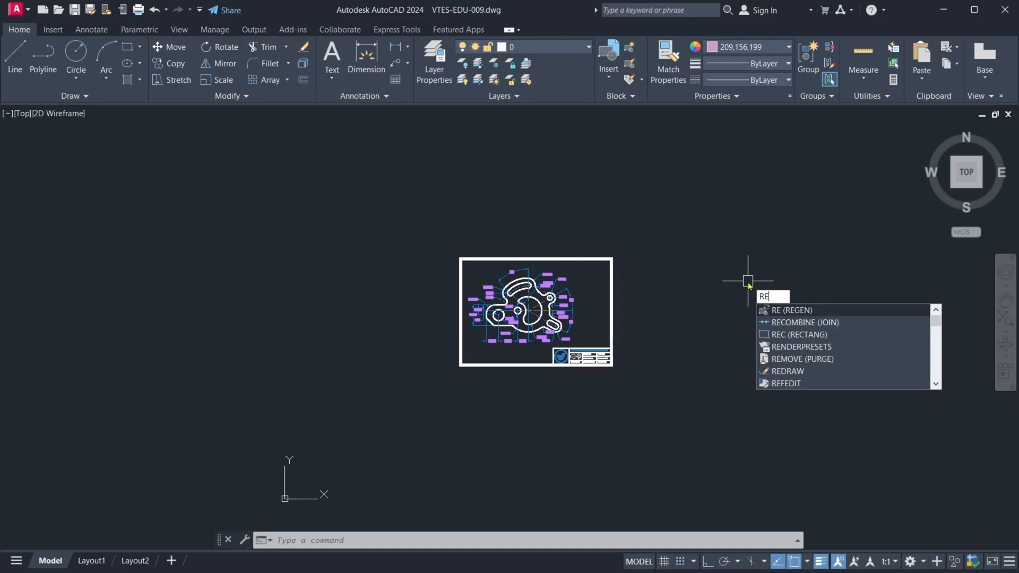
{"action": "key", "text": "Return"}
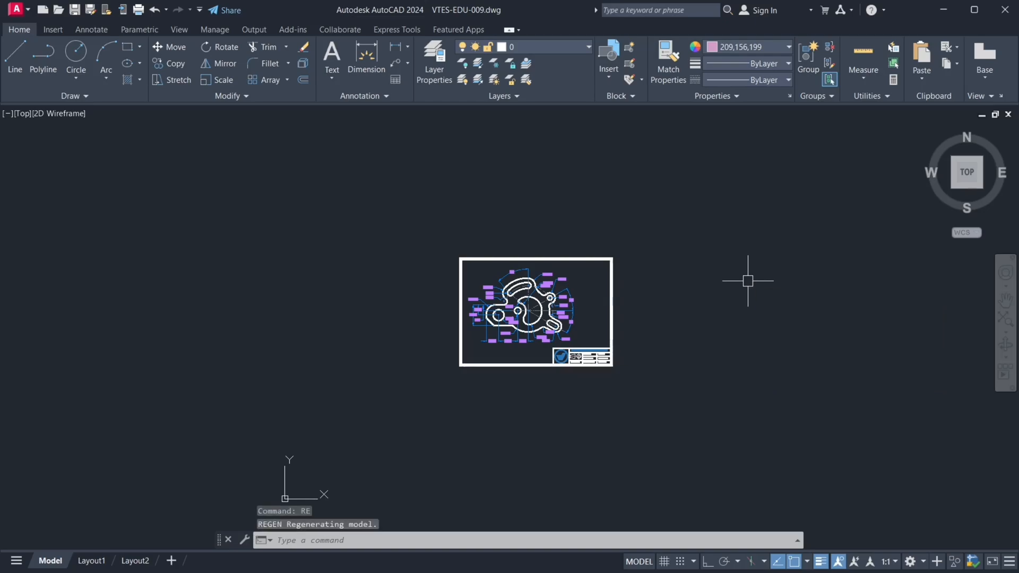
Step: Reduce the sheet further, regenerate the display again, and shrink and shift the sheet to a tiny size near the view's middle
{"action": "scroll", "coordinate": [732, 279], "scroll_direction": "down", "scroll_amount": 2}
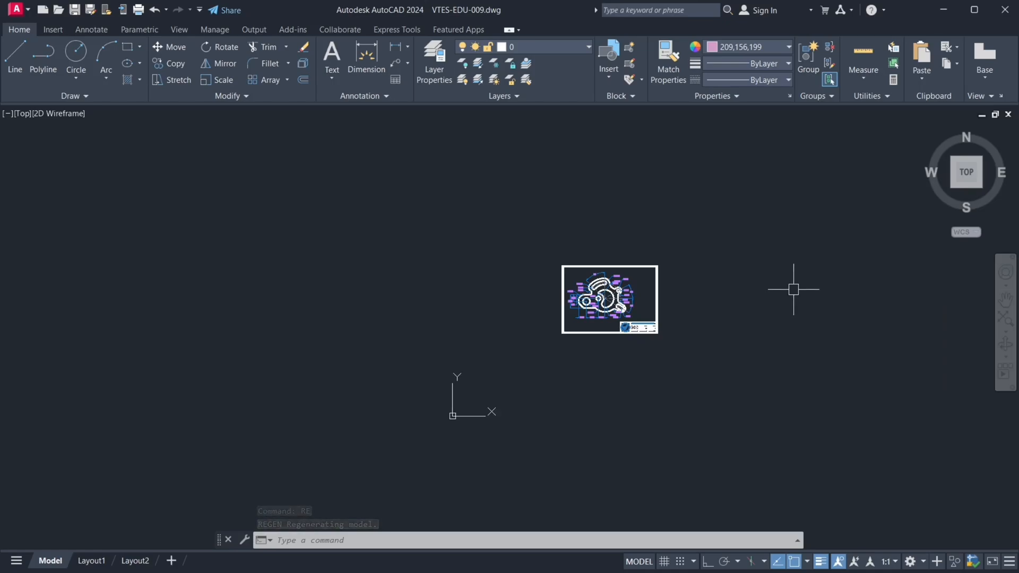
{"action": "type", "text": "RE"}
{"action": "key", "text": "Return"}
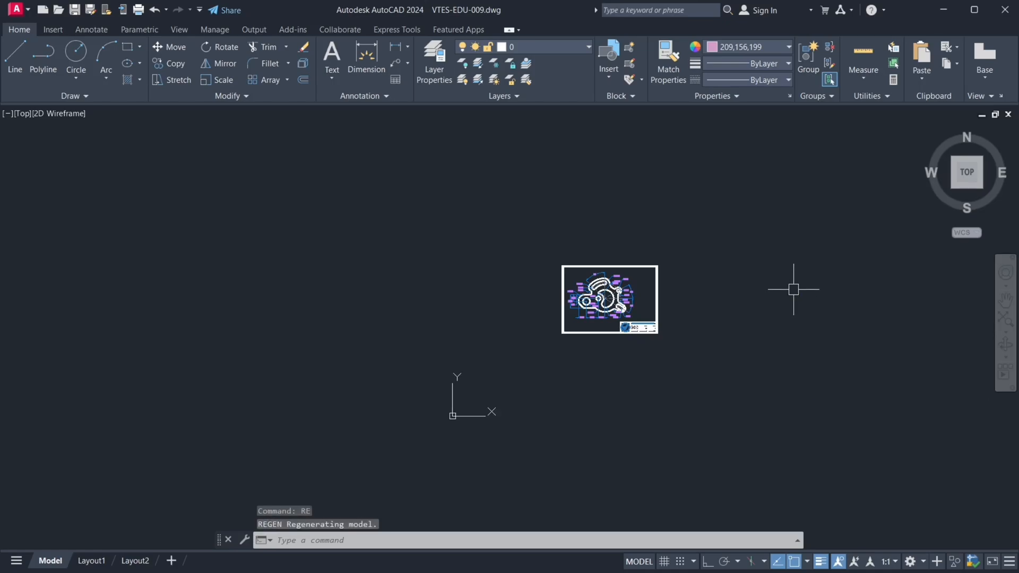
{"action": "scroll", "coordinate": [665, 312], "scroll_direction": "down", "scroll_amount": 3}
{"action": "scroll", "coordinate": [664, 313], "scroll_direction": "down", "scroll_amount": 2}
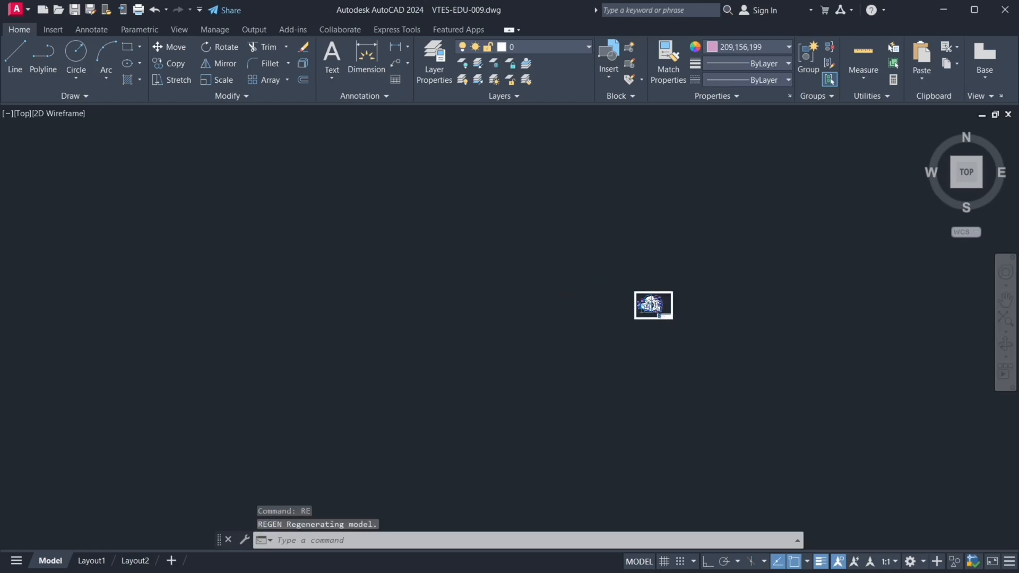
{"action": "middle_click_drag", "start_coordinate": [725, 312], "coordinate": [584, 313]}
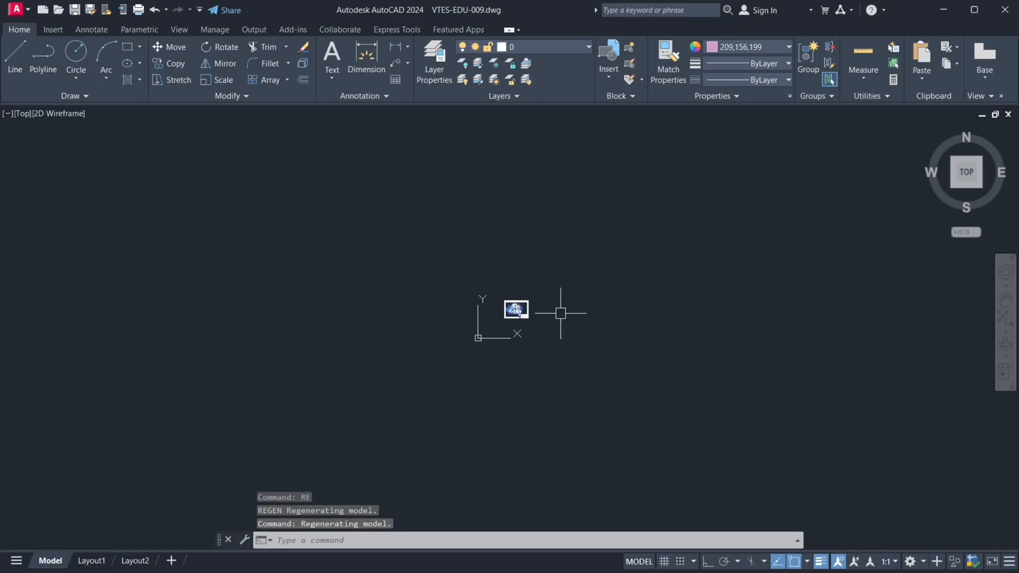
Step: Enlarge the plate around its R4 and R7 edge arcs and regenerate the model at that close magnification
{"action": "scroll", "coordinate": [518, 309], "scroll_direction": "up", "scroll_amount": 10}
{"action": "scroll", "coordinate": [538, 256], "scroll_direction": "up", "scroll_amount": 6}
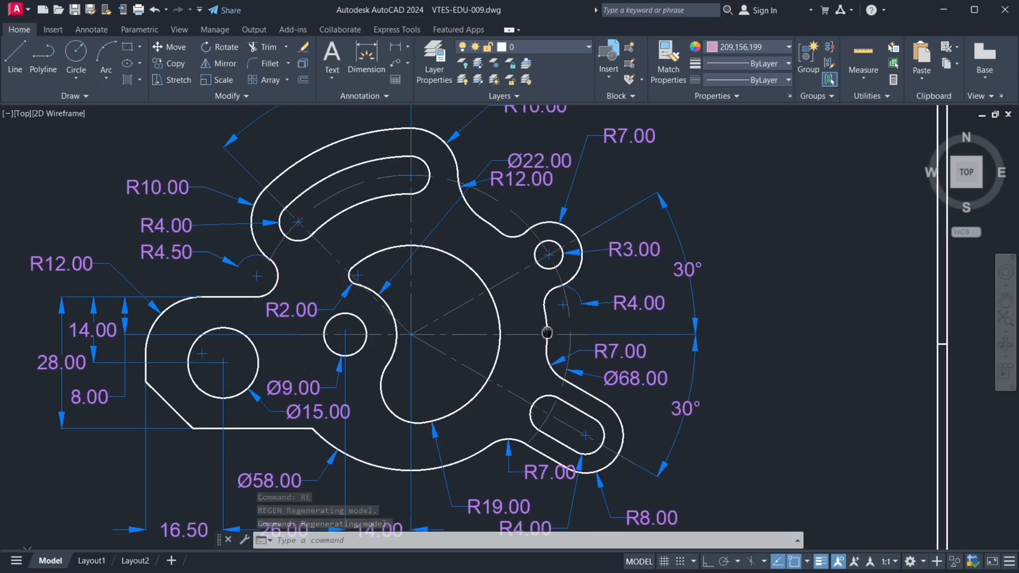
{"action": "type", "text": "RE"}
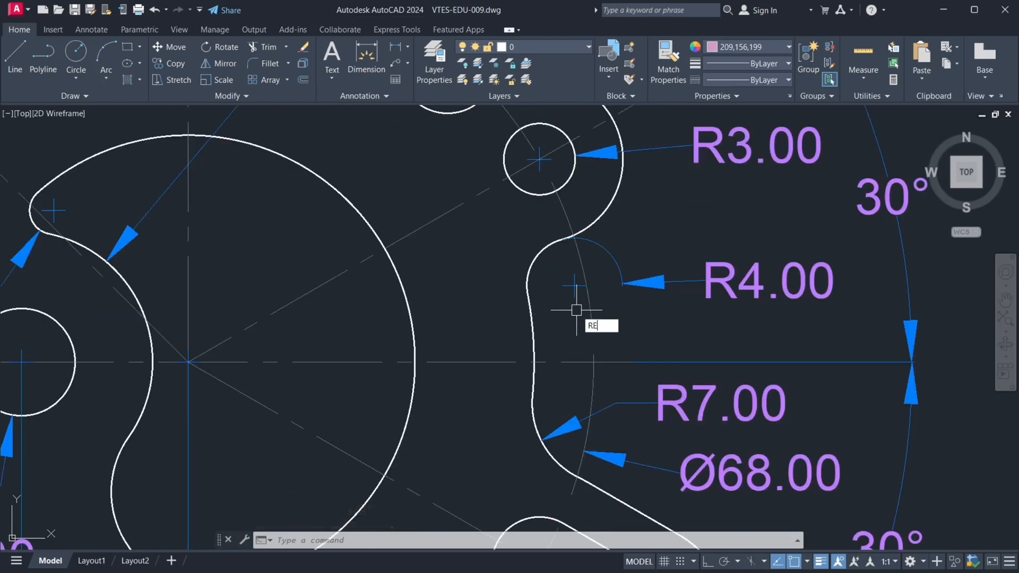
{"action": "key", "text": "Return"}
{"action": "scroll", "coordinate": [518, 331], "scroll_direction": "up", "scroll_amount": 5}
Step: Back out from the close-up and fit the whole drawing sheet in view with Zoom Extents
{"action": "scroll", "coordinate": [518, 331], "scroll_direction": "down", "scroll_amount": 10}
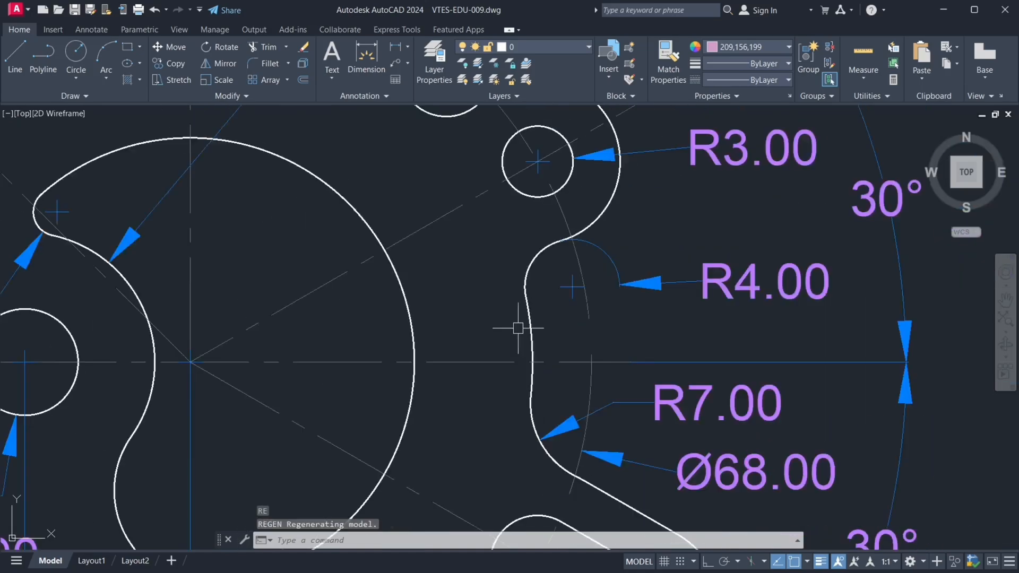
{"action": "middle_click", "coordinate": [711, 318]}
{"action": "middle_click", "coordinate": [710, 318]}
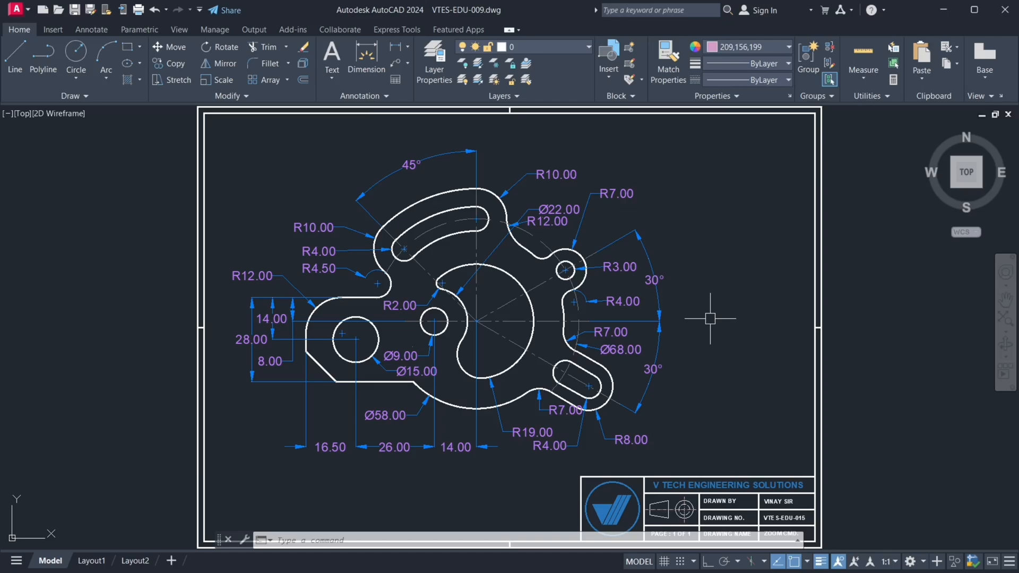
Step: Shrink the sheet and move it off centre twice, each time recentring the drawing with the ViewCube's Top view
{"action": "scroll", "coordinate": [350, 302], "scroll_direction": "down", "scroll_amount": 6}
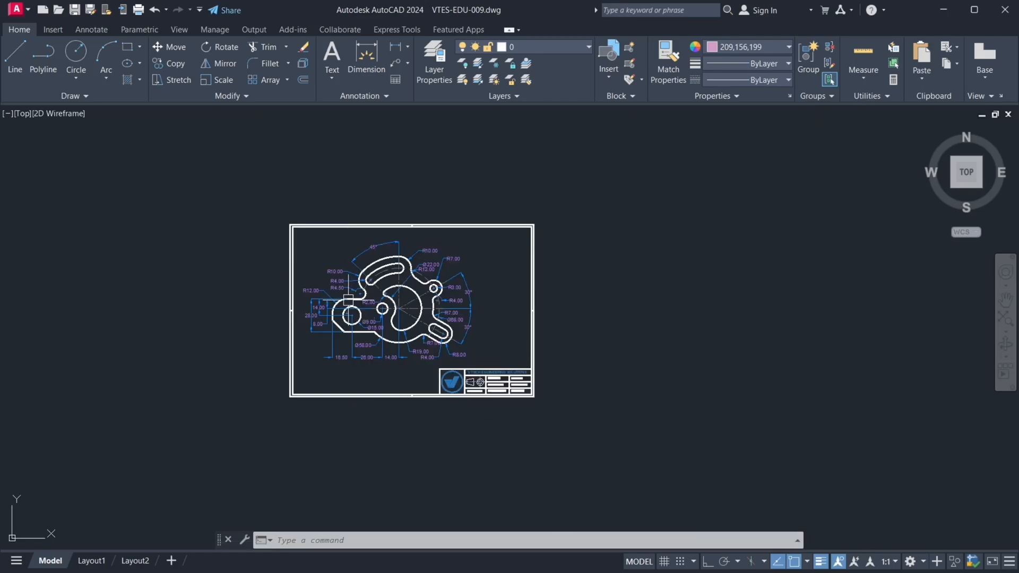
{"action": "middle_click_drag", "start_coordinate": [428, 304], "coordinate": [359, 317]}
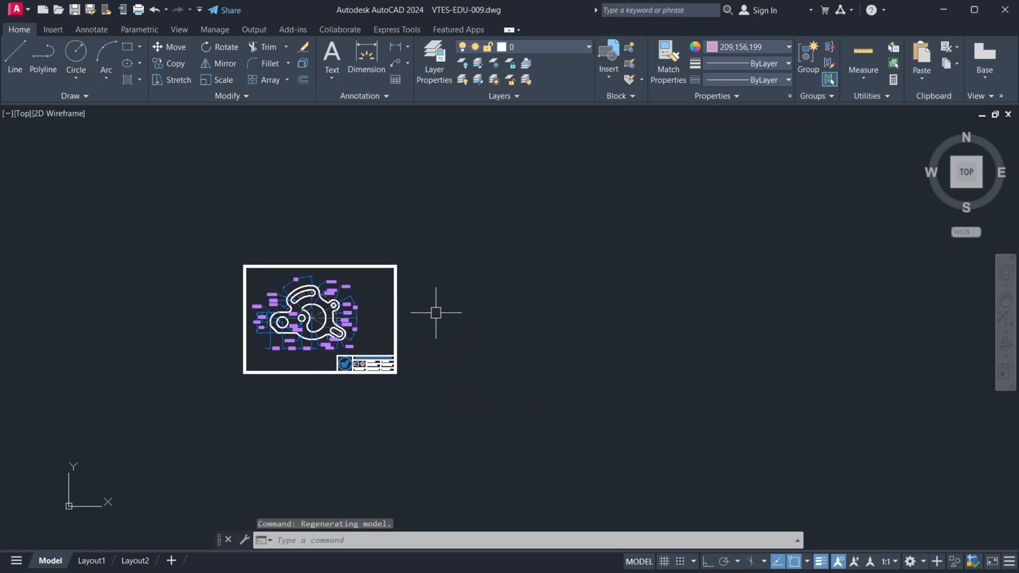
{"action": "mouse_move", "coordinate": [962, 180]}
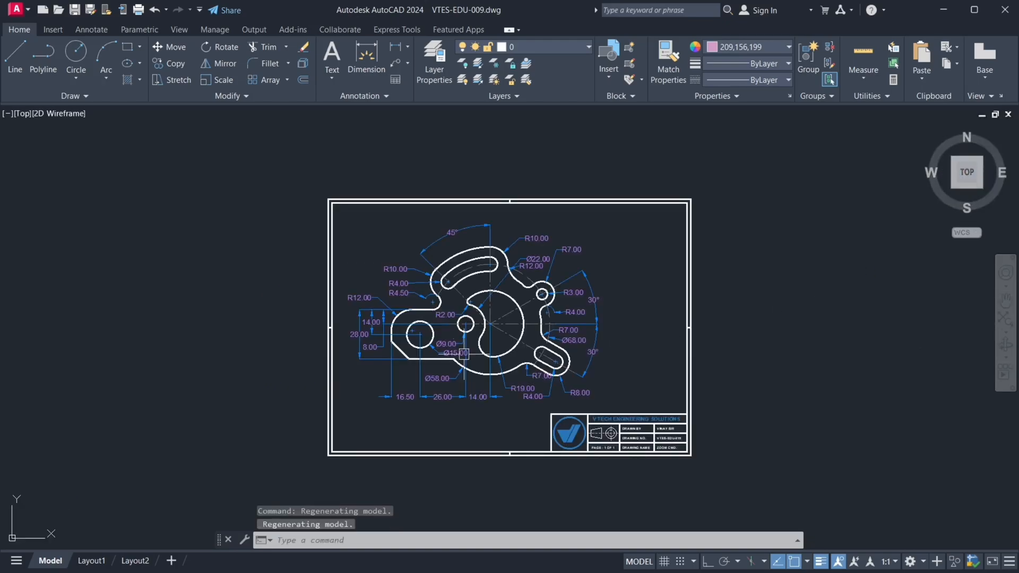
{"action": "scroll", "coordinate": [576, 337], "scroll_direction": "down", "scroll_amount": 2}
{"action": "middle_click_drag", "start_coordinate": [576, 337], "coordinate": [355, 330]}
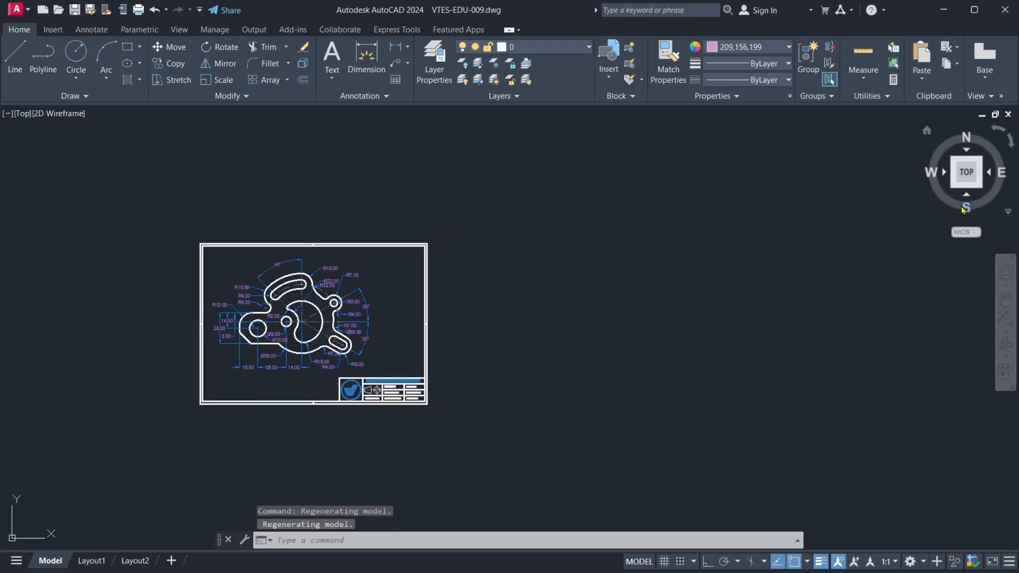
{"action": "left_click", "coordinate": [966, 172]}
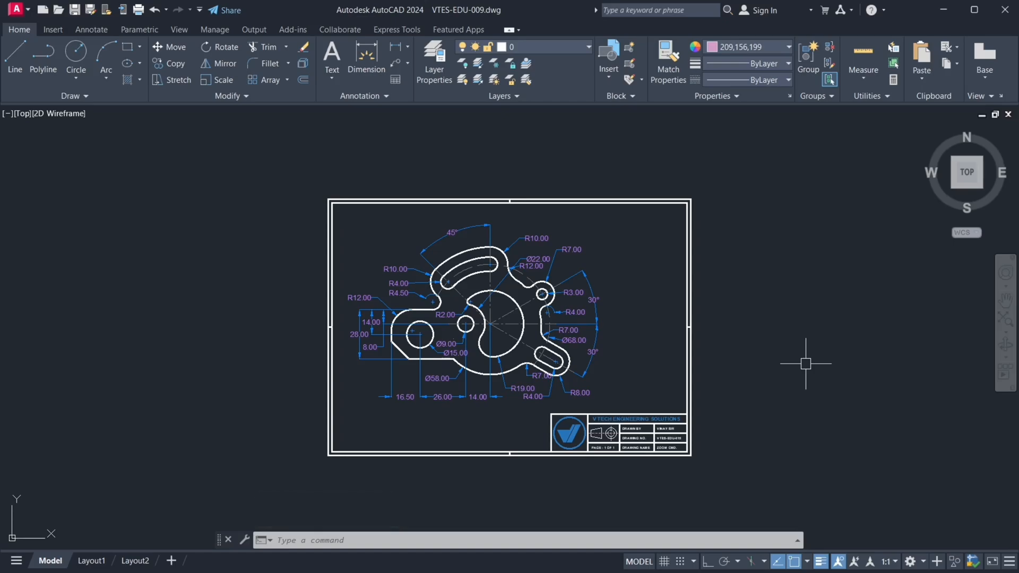
Step: Zoom the recentred sheet to the drawing's extents
{"action": "middle_click", "coordinate": [806, 364]}
{"action": "middle_click", "coordinate": [806, 363]}
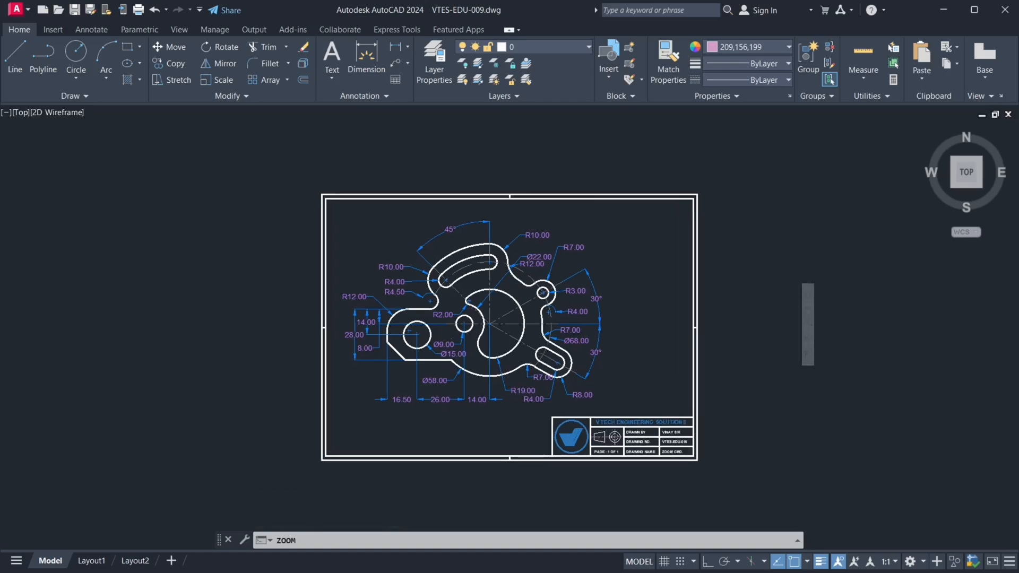